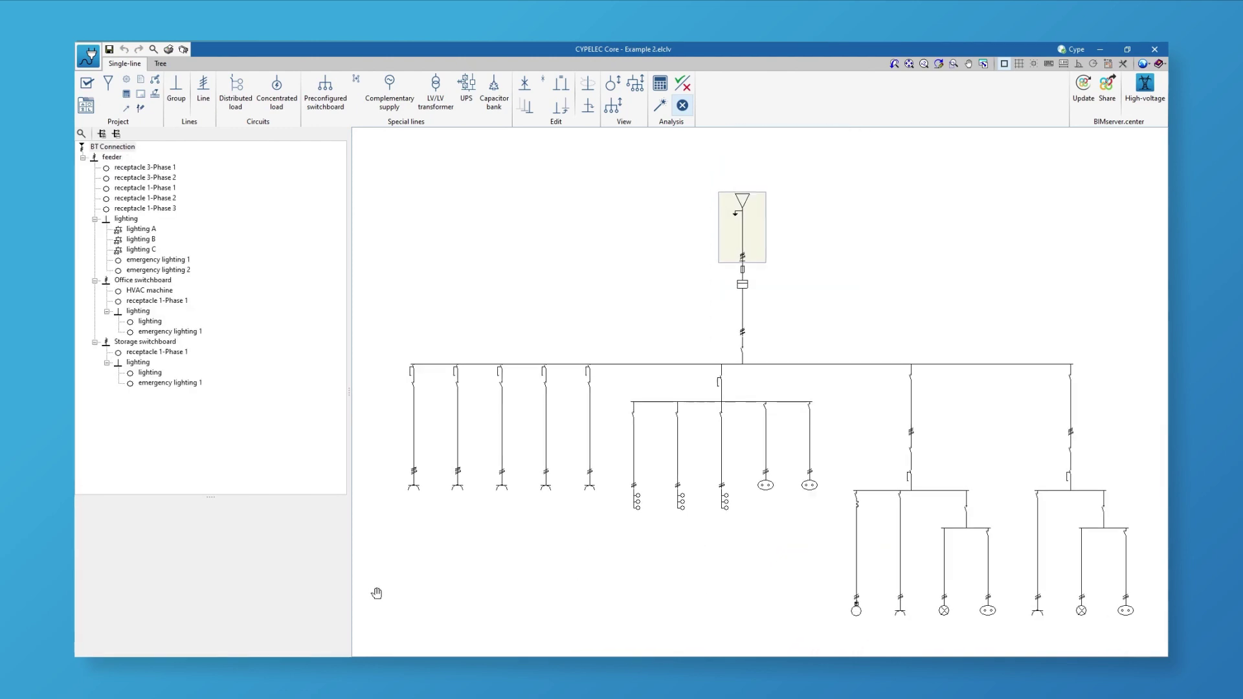
middle_click_drag(375, 596, 391, 610)
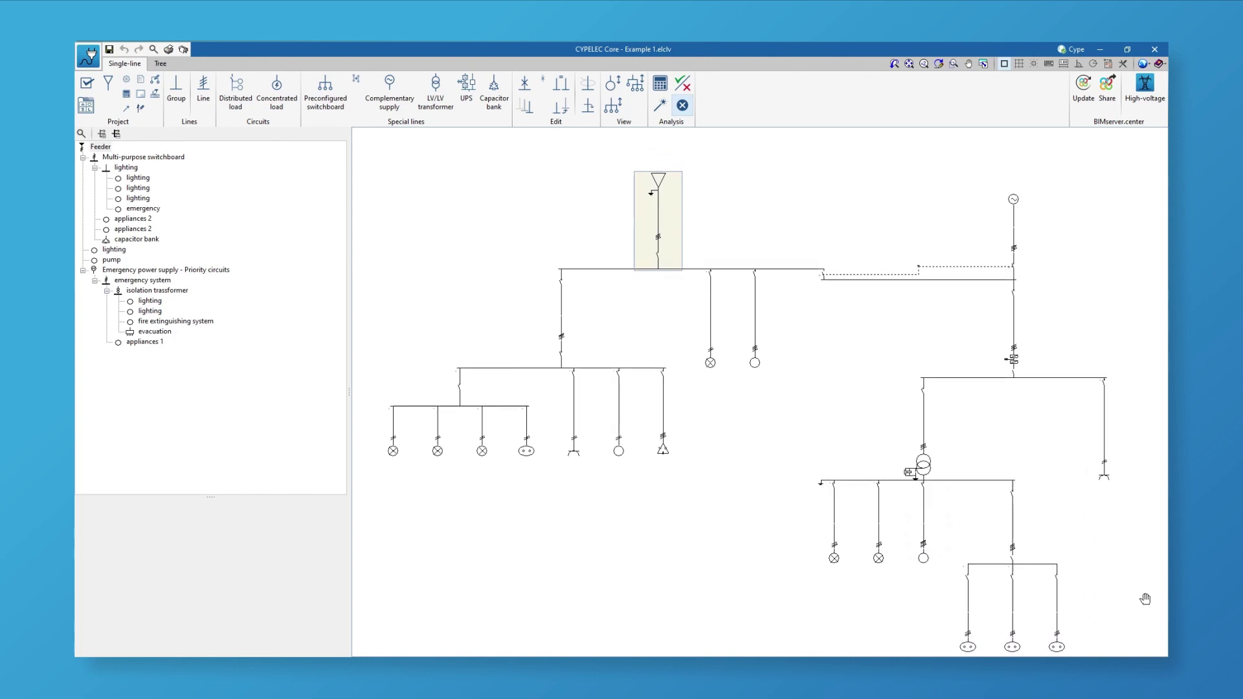
middle_click_drag(1144, 593, 1107, 637)
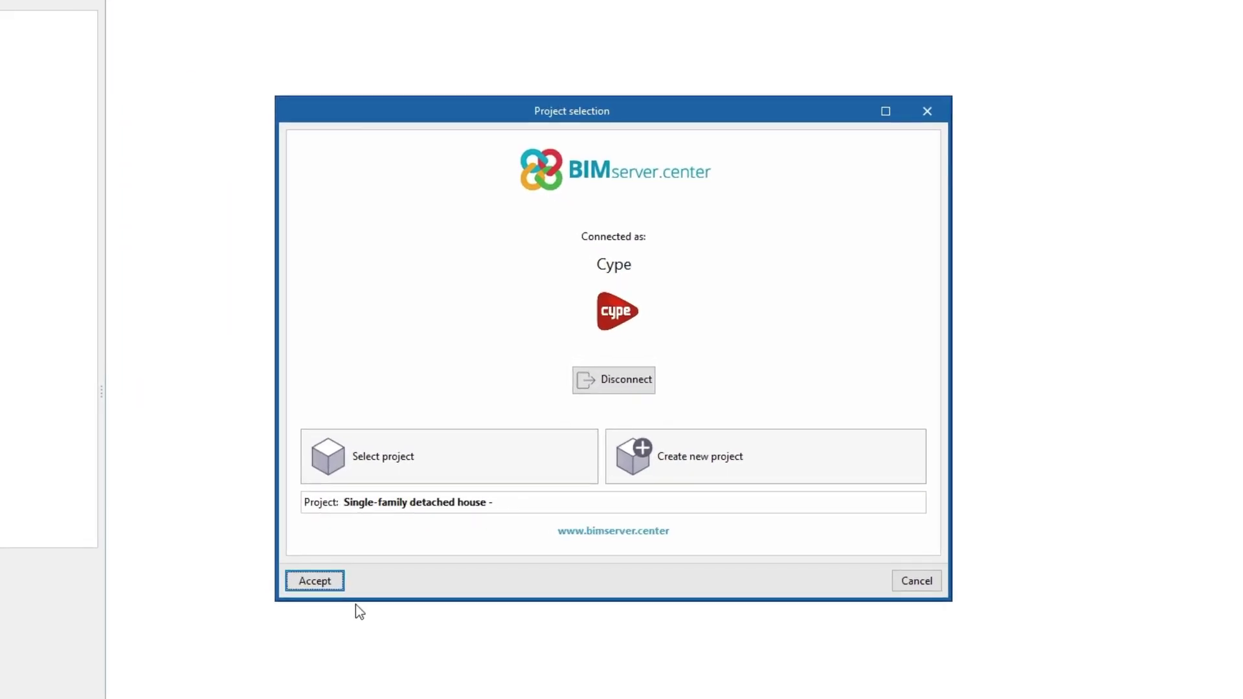
- Link to the Single-family detached house project and import its CYPELEC Distribution contribution with the circuit and load distribution
left_click(340, 585)
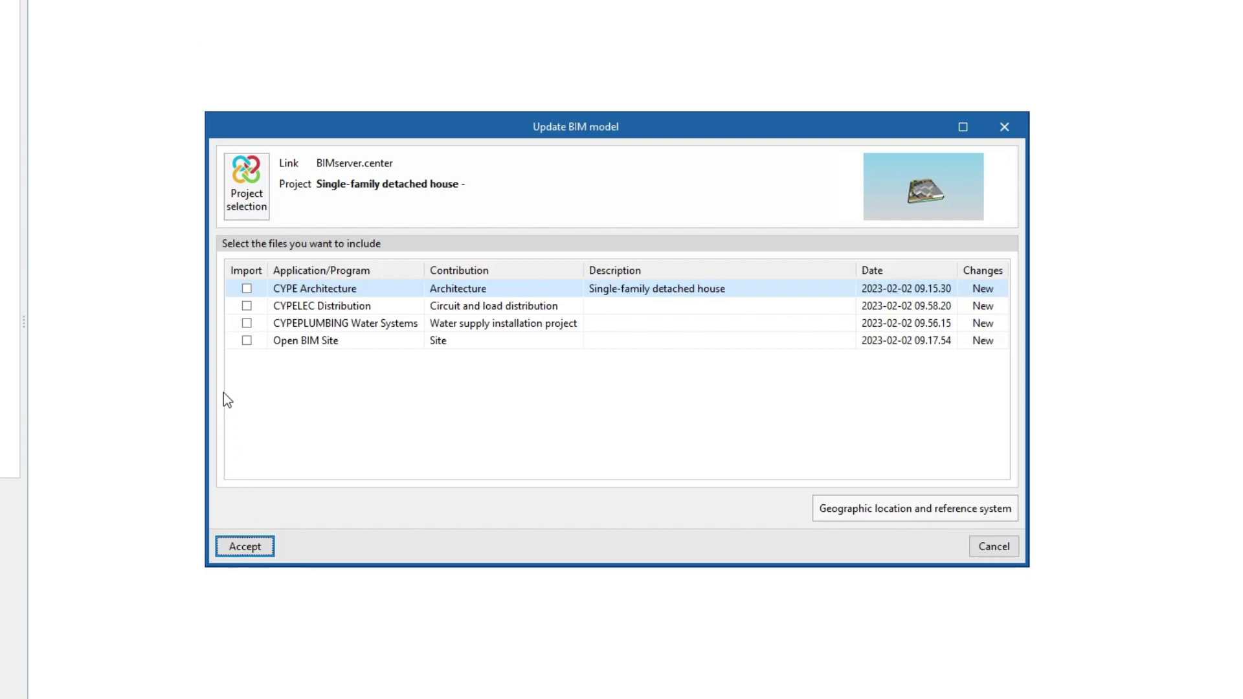
left_click(247, 307)
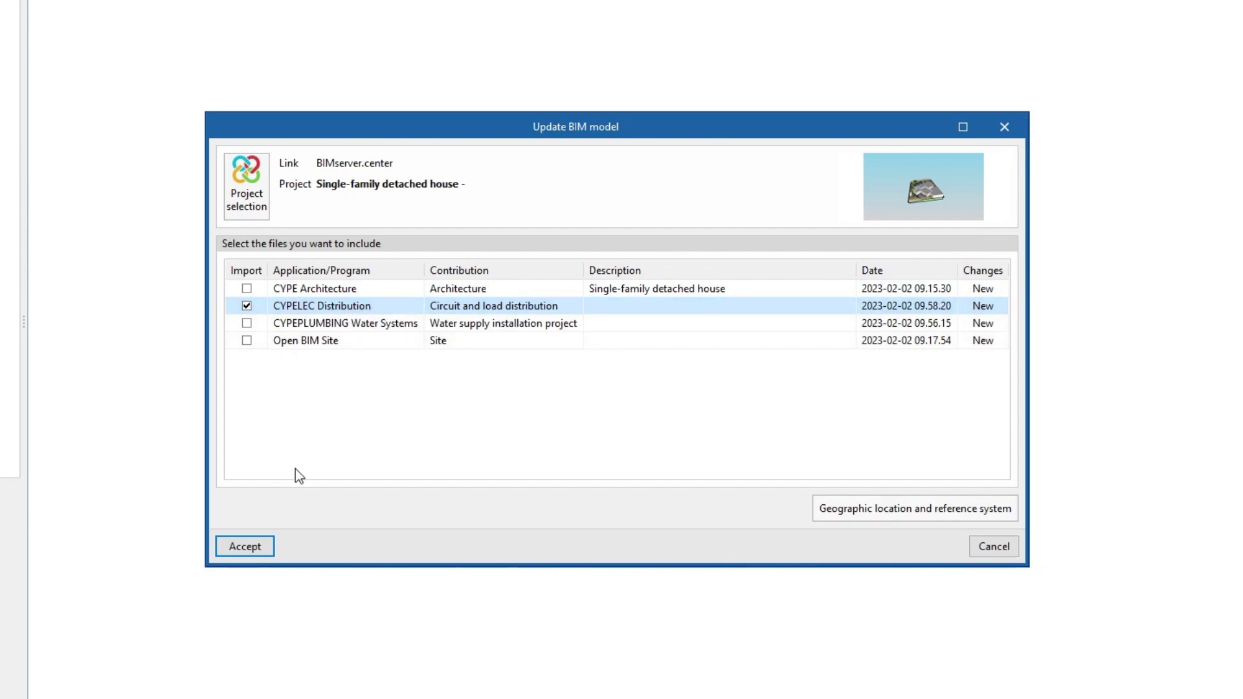
left_click(246, 553)
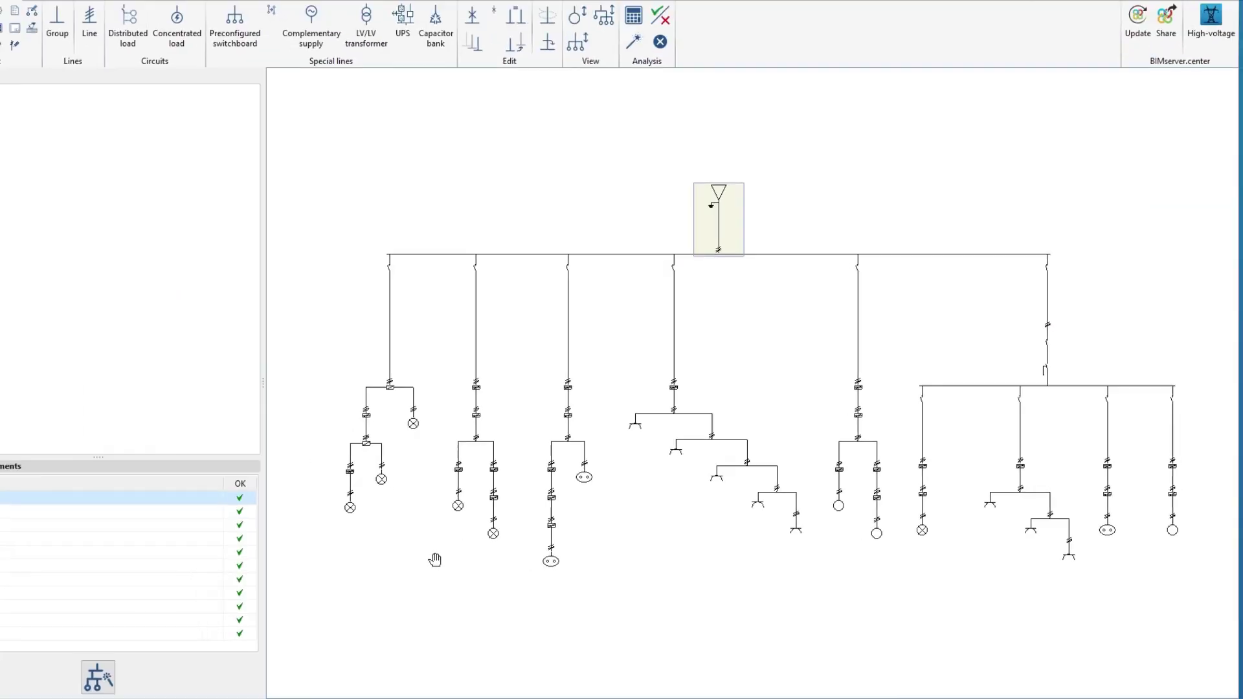
middle_click_drag(464, 580, 437, 600)
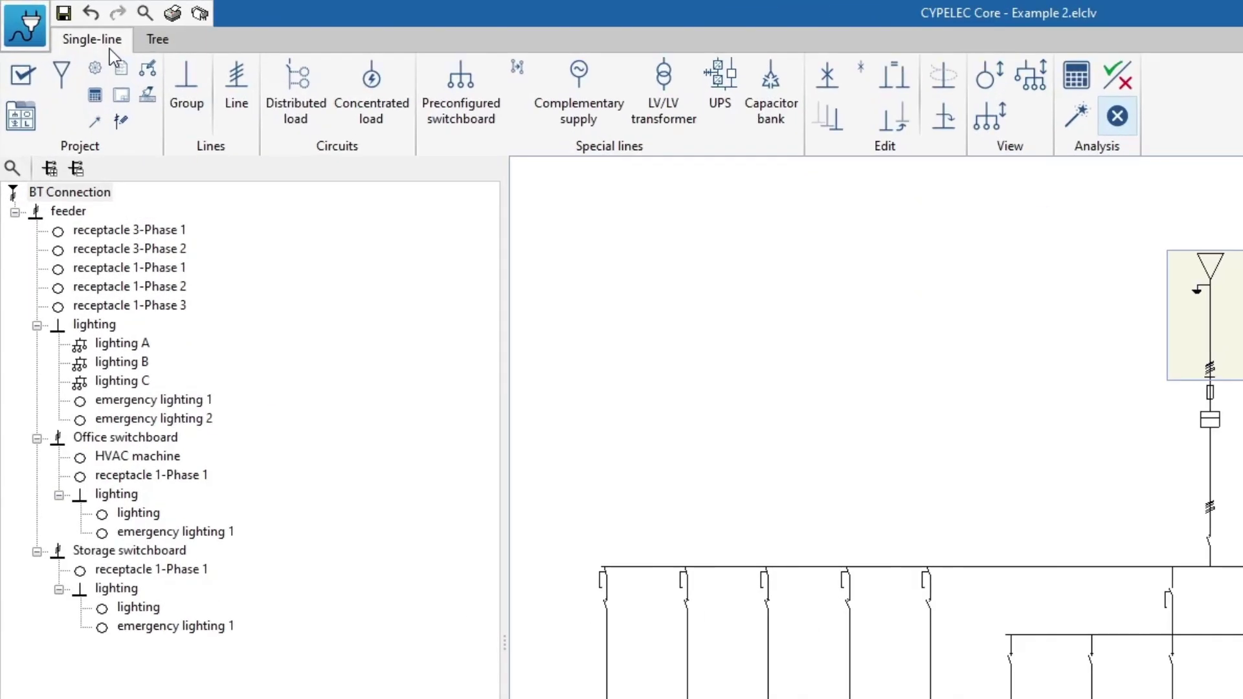
- Look at the Tree view, return to Single-line and locate receptacle 3-Phase 1, receptacle 1-Phase 1 and lighting A in the diagram
left_click(165, 45)
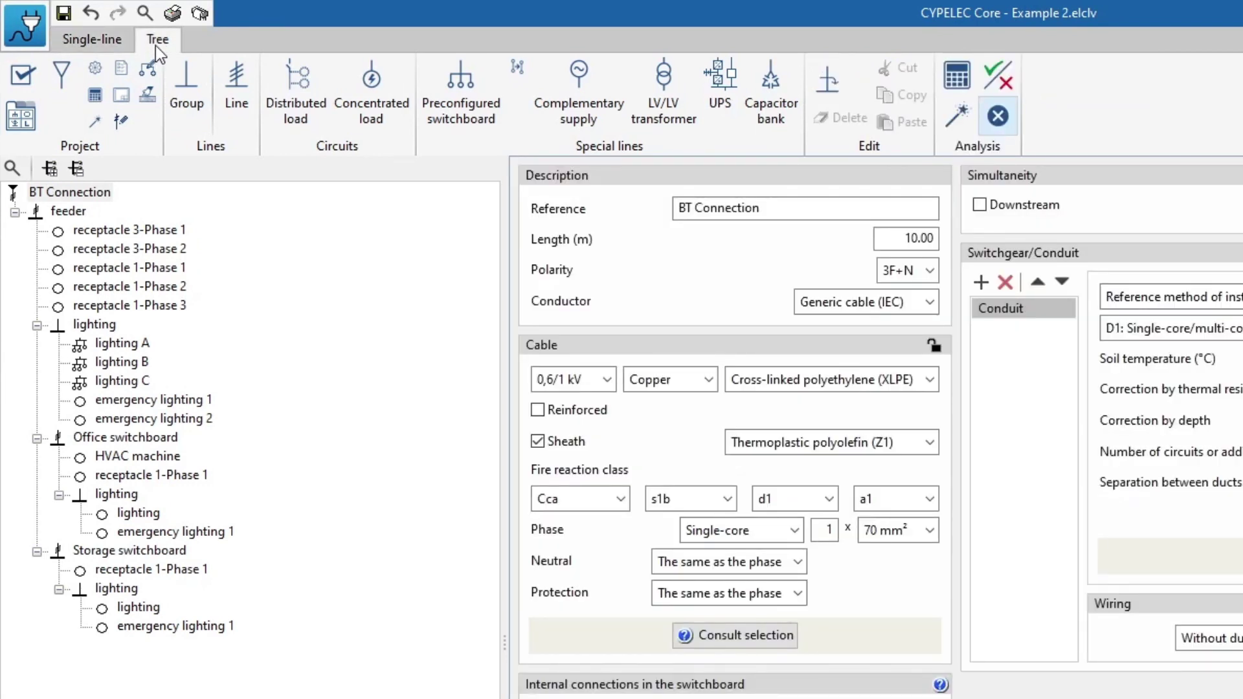
left_click(104, 49)
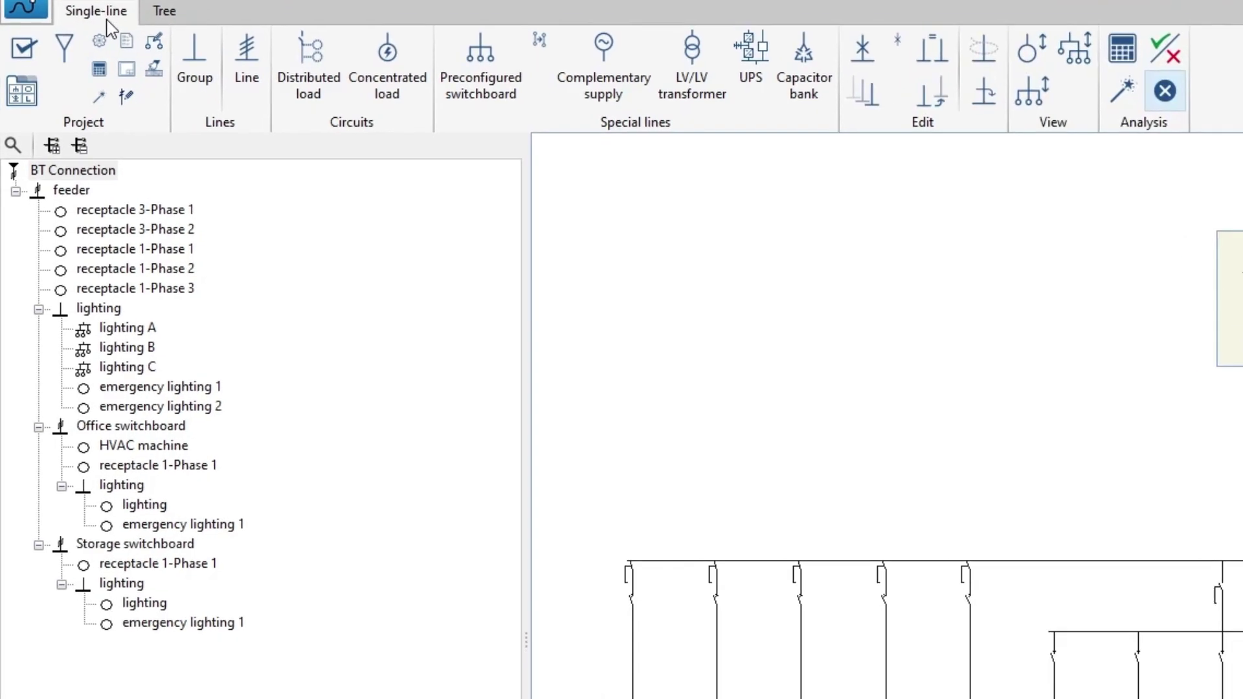
left_click(138, 227)
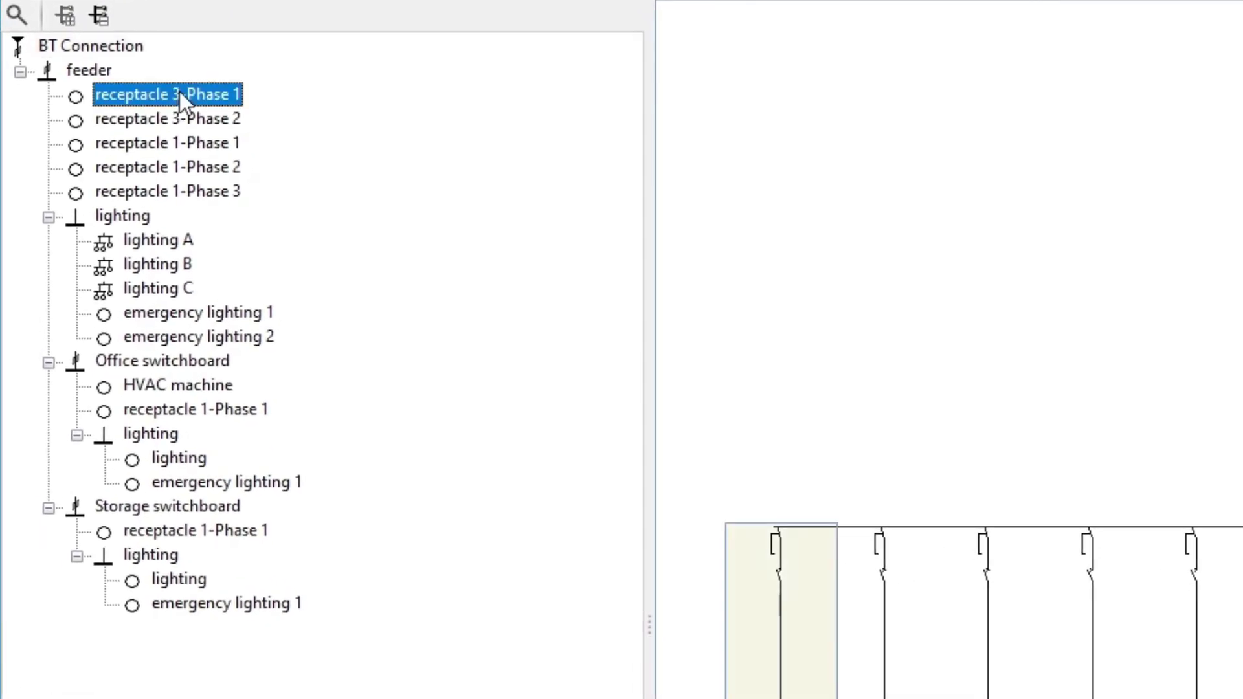
left_click(194, 141)
left_click(163, 243)
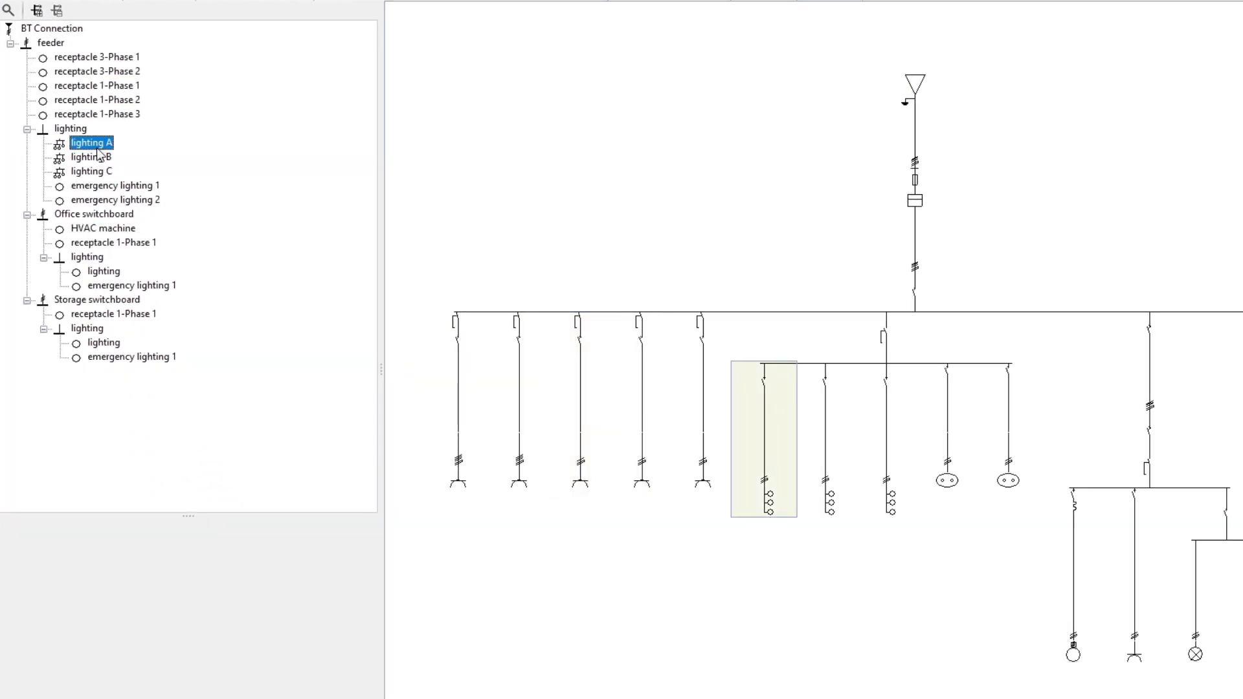
- Inspect the cable, load and protection properties of the emergency lighting 2 circuit without changing them
left_click(104, 200)
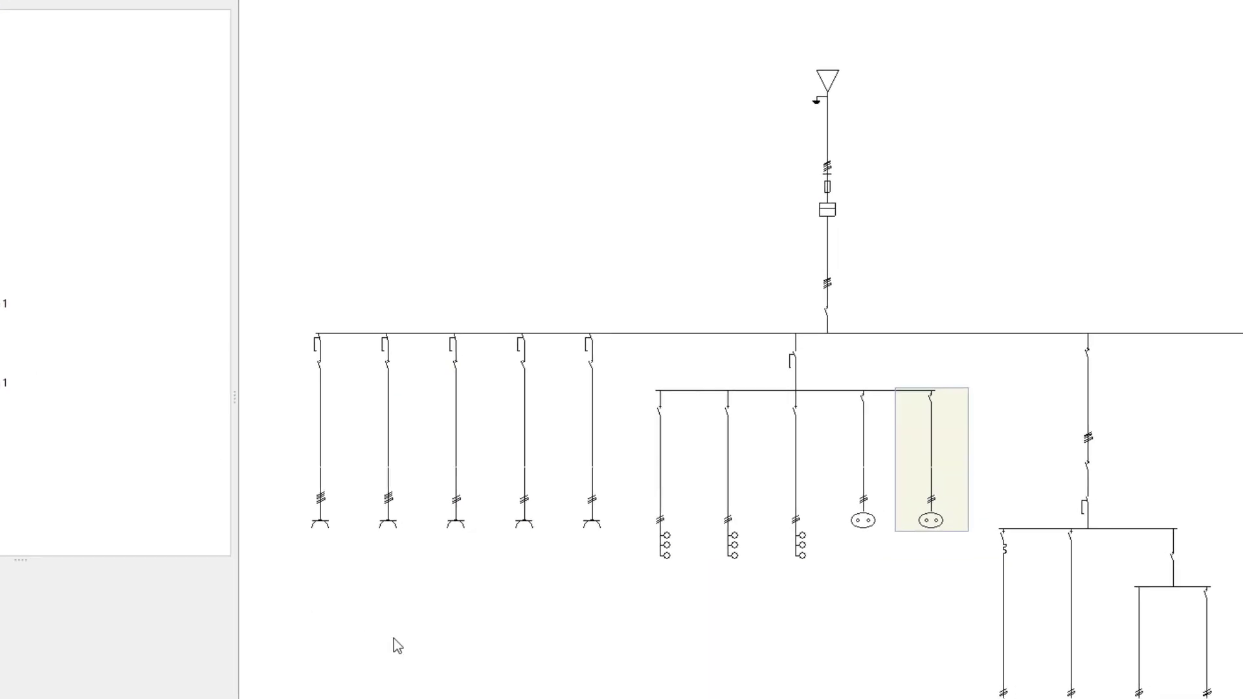
double_click(828, 573)
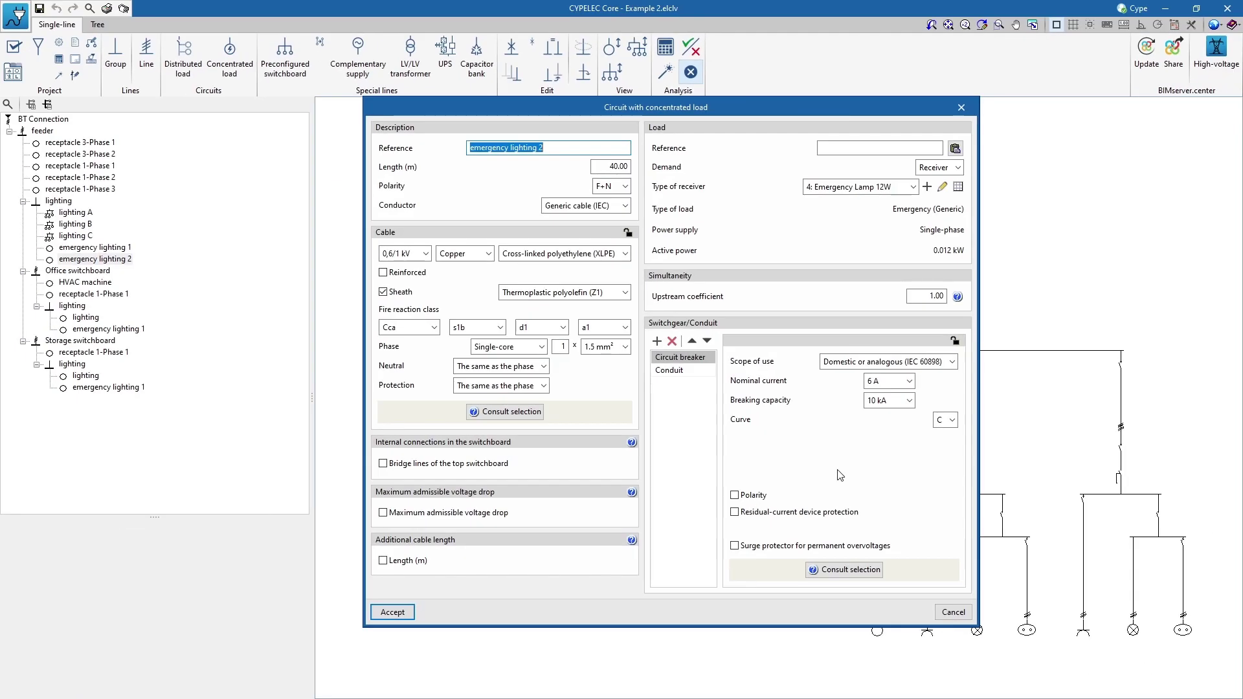
key("Escape")
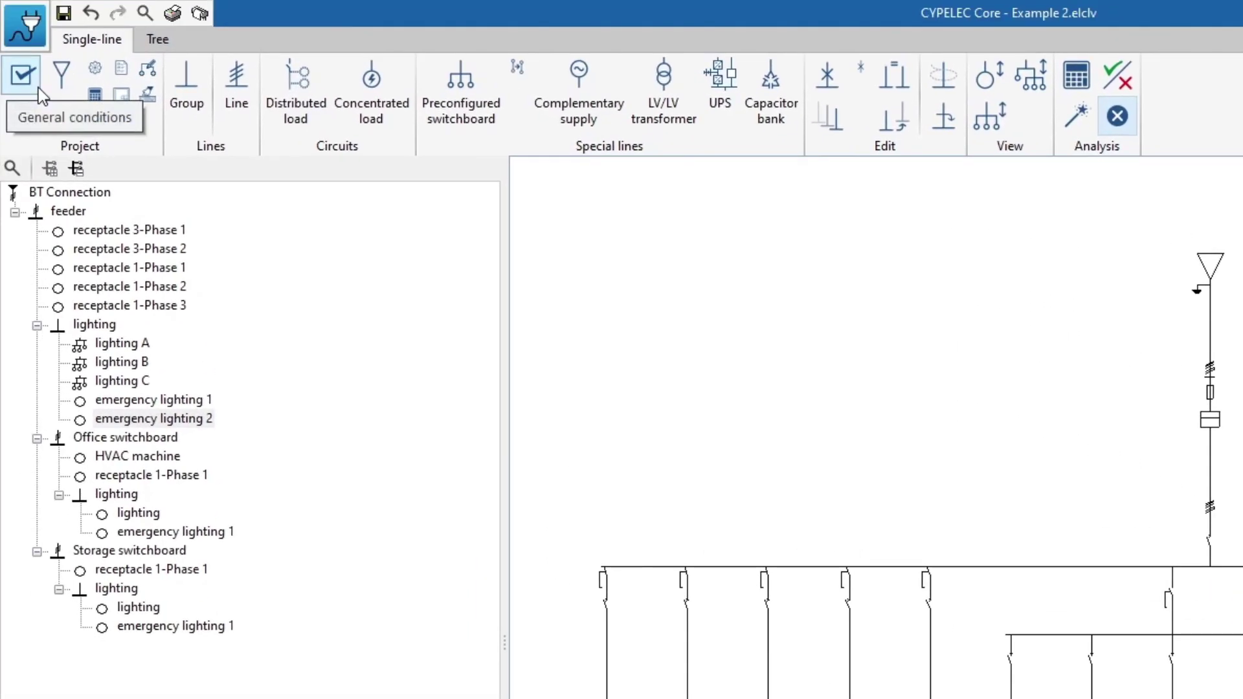
- Review the available grounding system diagrams in the project's general conditions without changing the selection
left_click(0, 55)
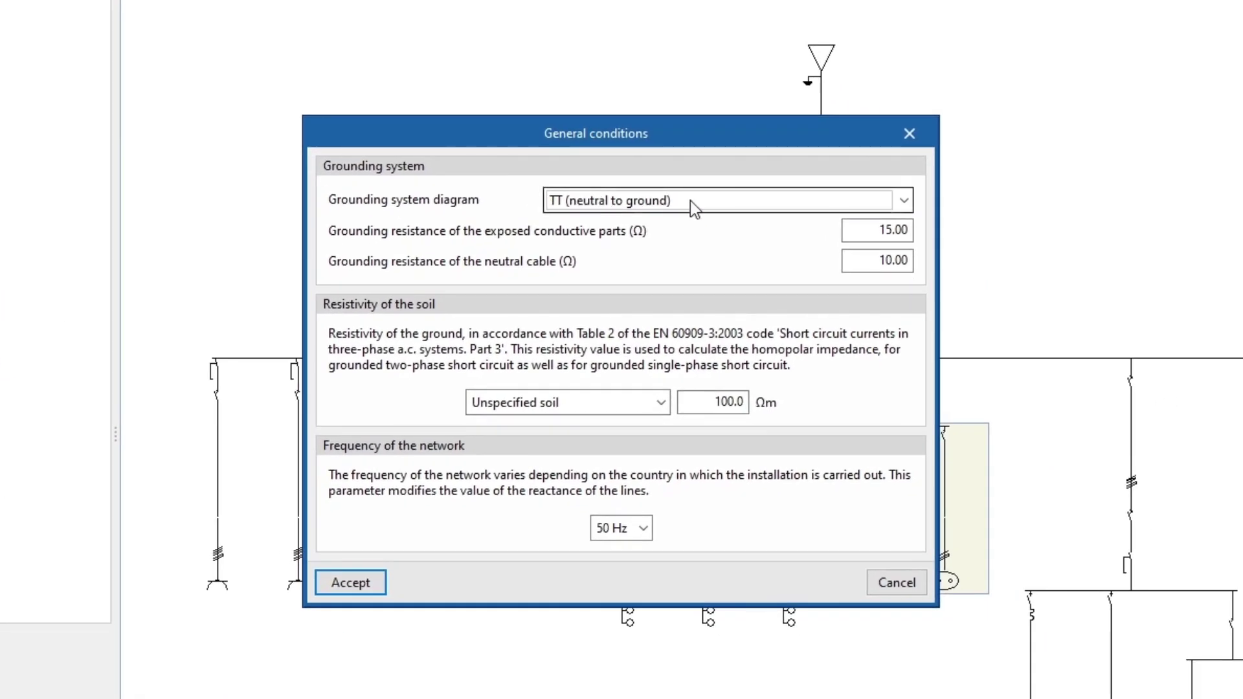
left_click(900, 313)
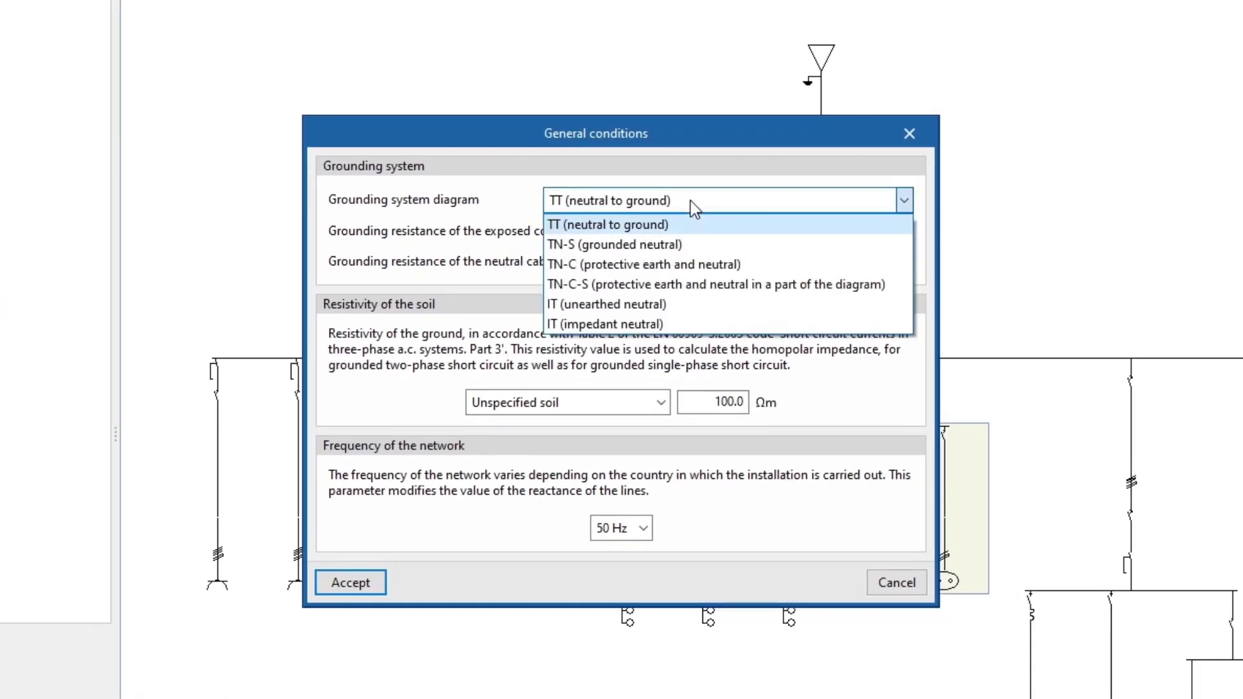
left_click(690, 201)
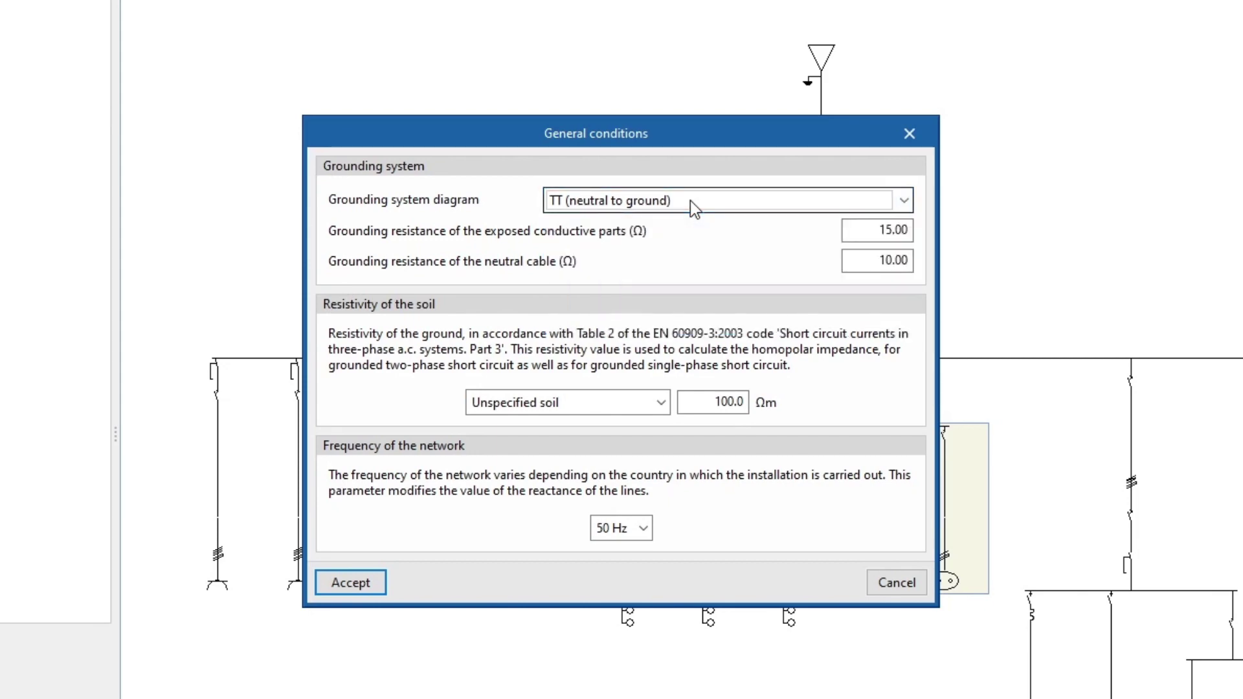
left_click(909, 133)
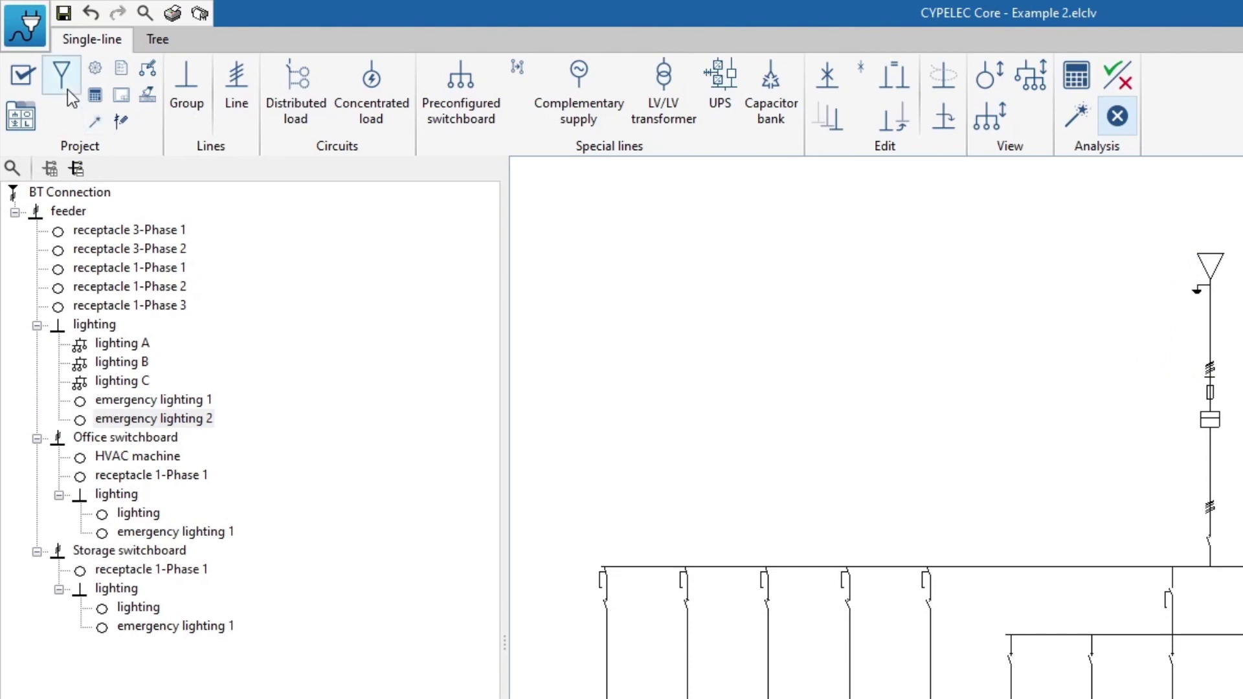
- Review the electrical substation, generator and external supply types and their parameters, leaving the project's supply as it is
left_click(67, 89)
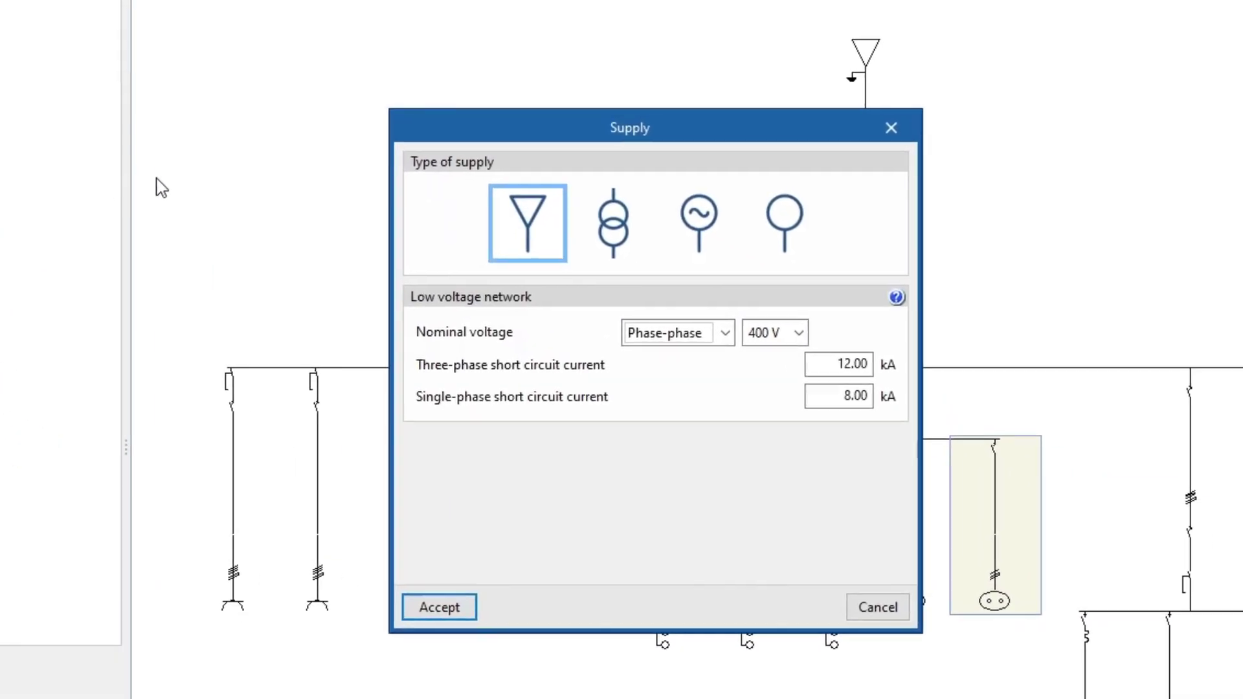
left_click(610, 247)
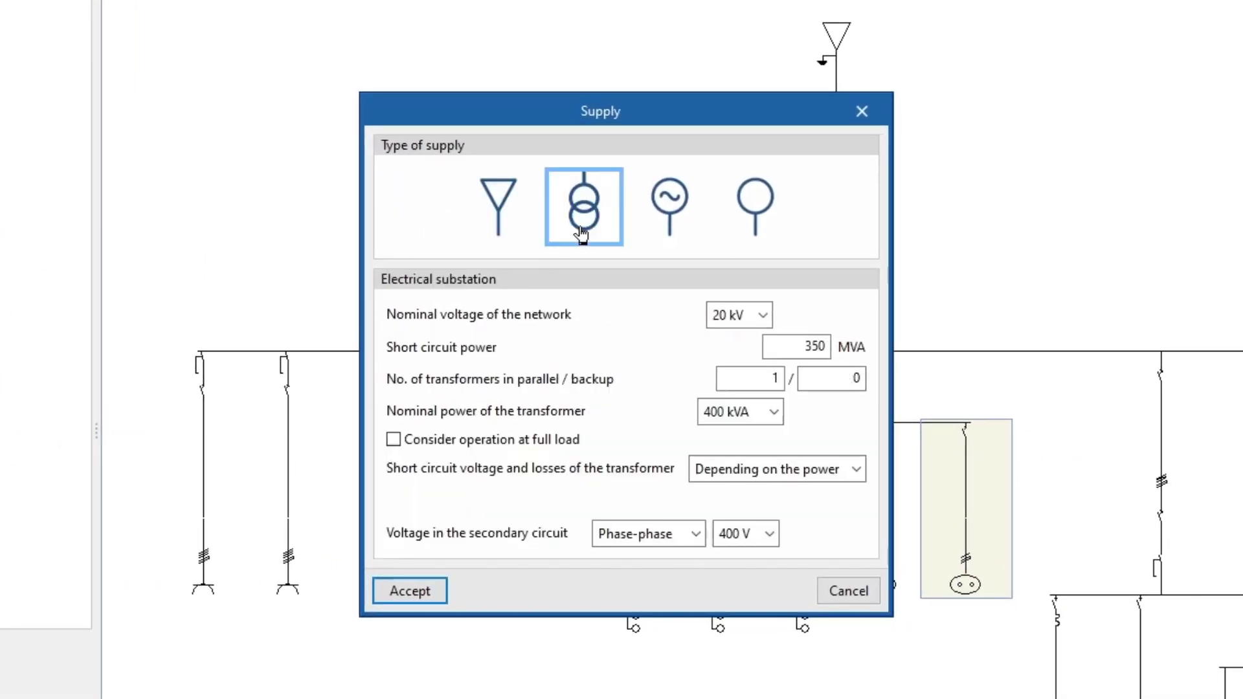
left_click(660, 235)
left_click(745, 235)
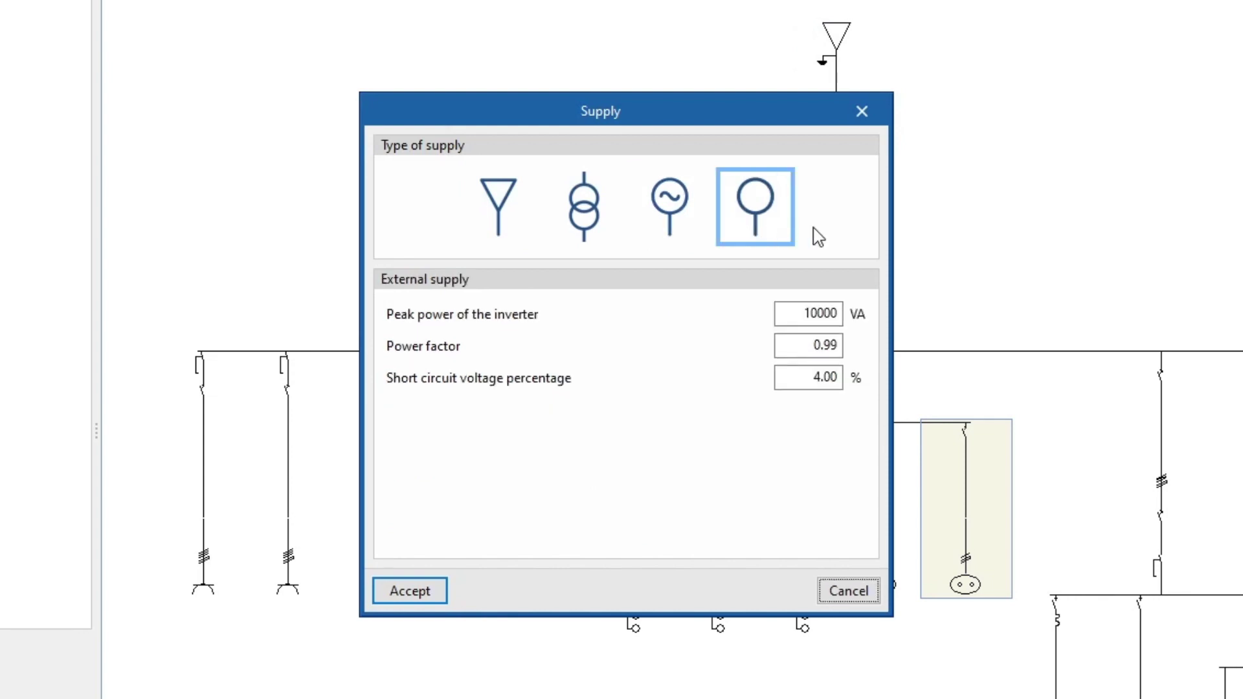
left_click(862, 112)
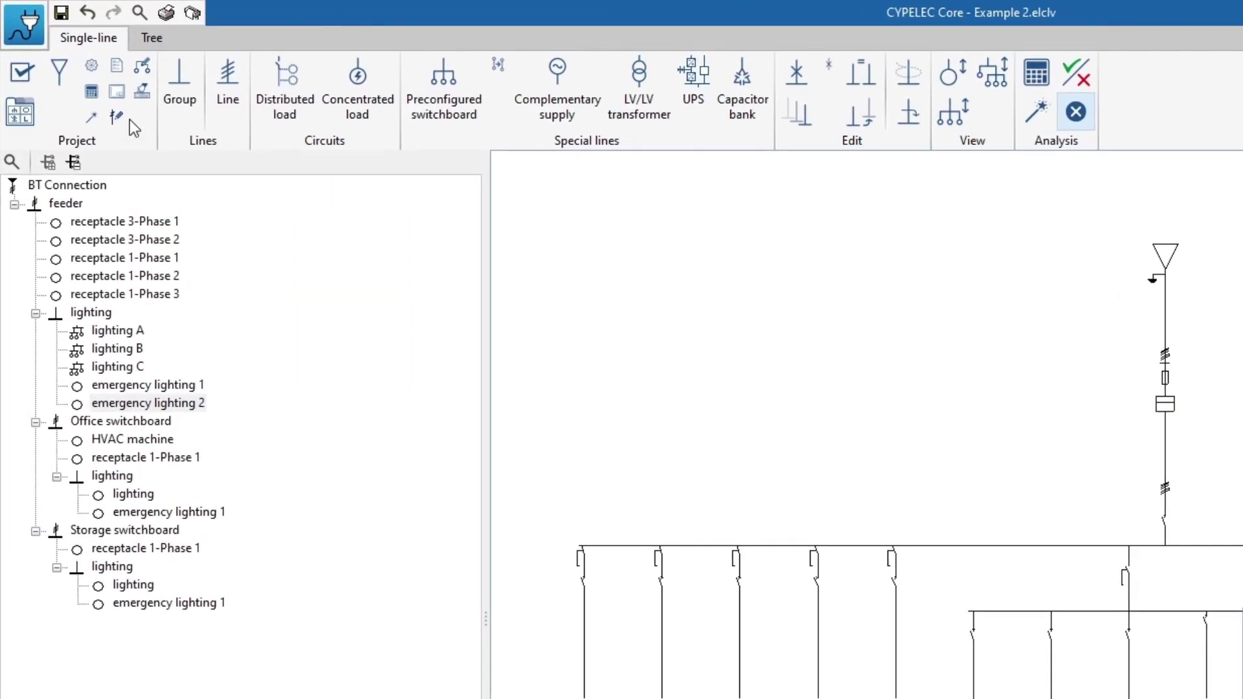
- Review the project configuration and its current calculation options without changing them
left_click(59, 43)
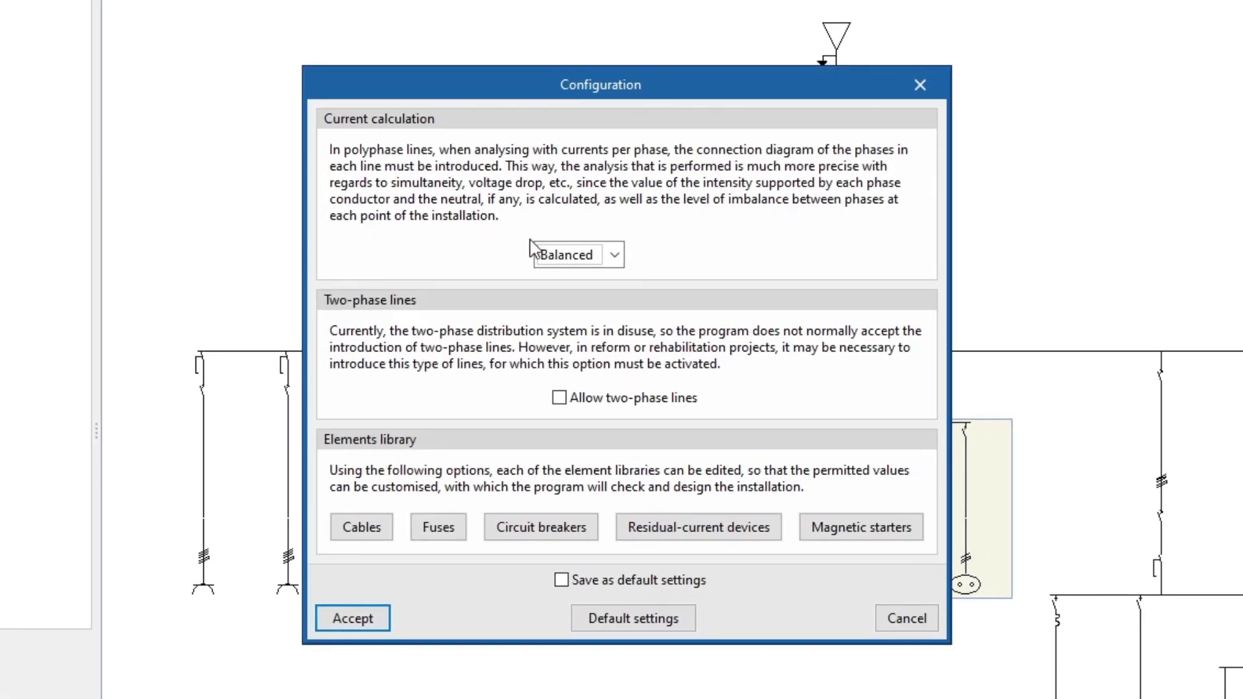
left_click(614, 256)
left_click(614, 256)
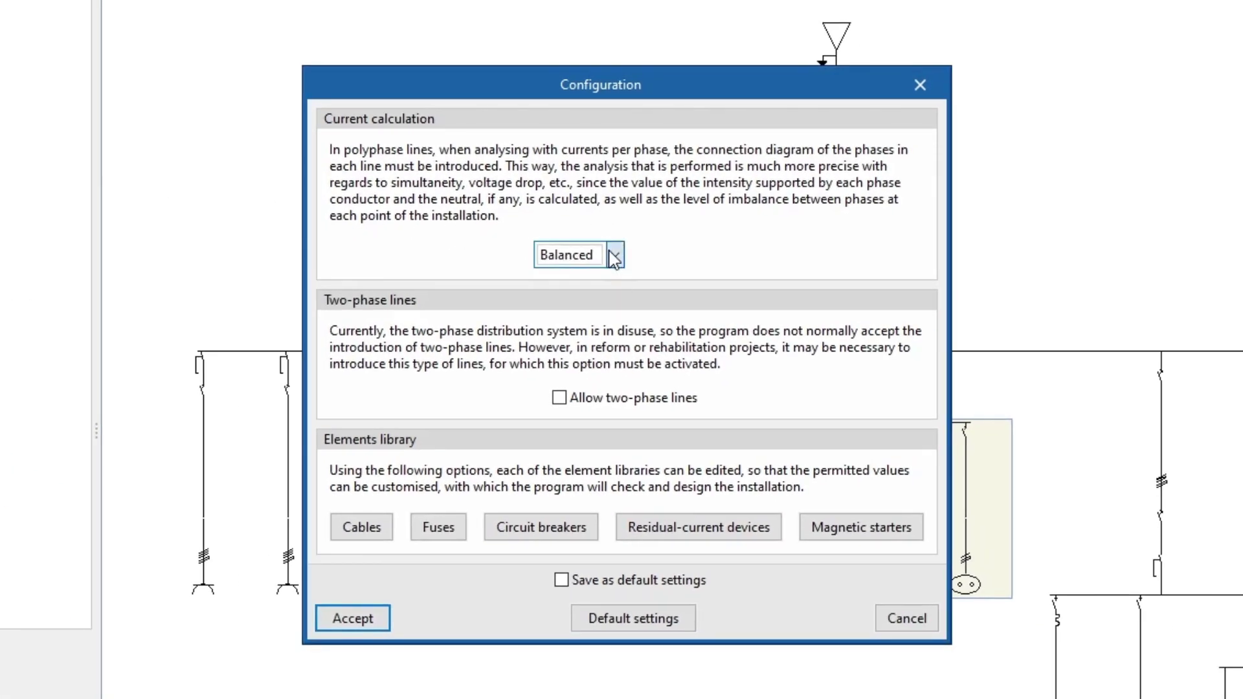
left_click(919, 86)
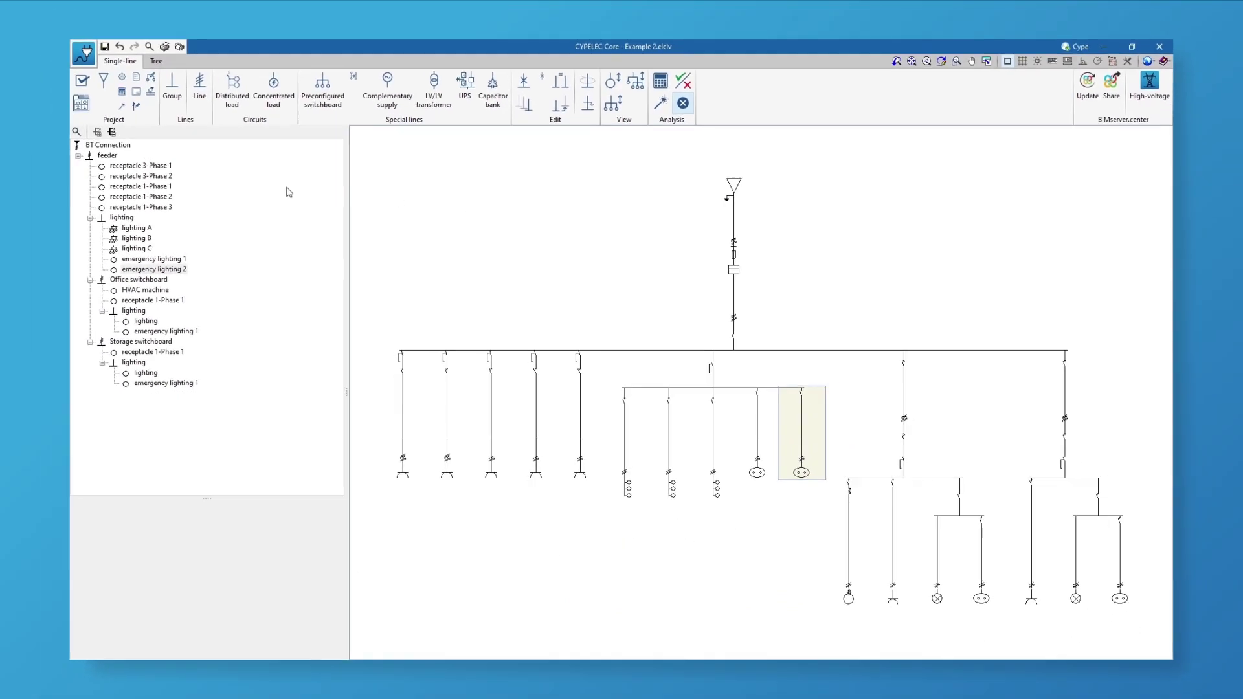
- Look through the types of receivers in the project's elements library
left_click(89, 106)
left_click(562, 247)
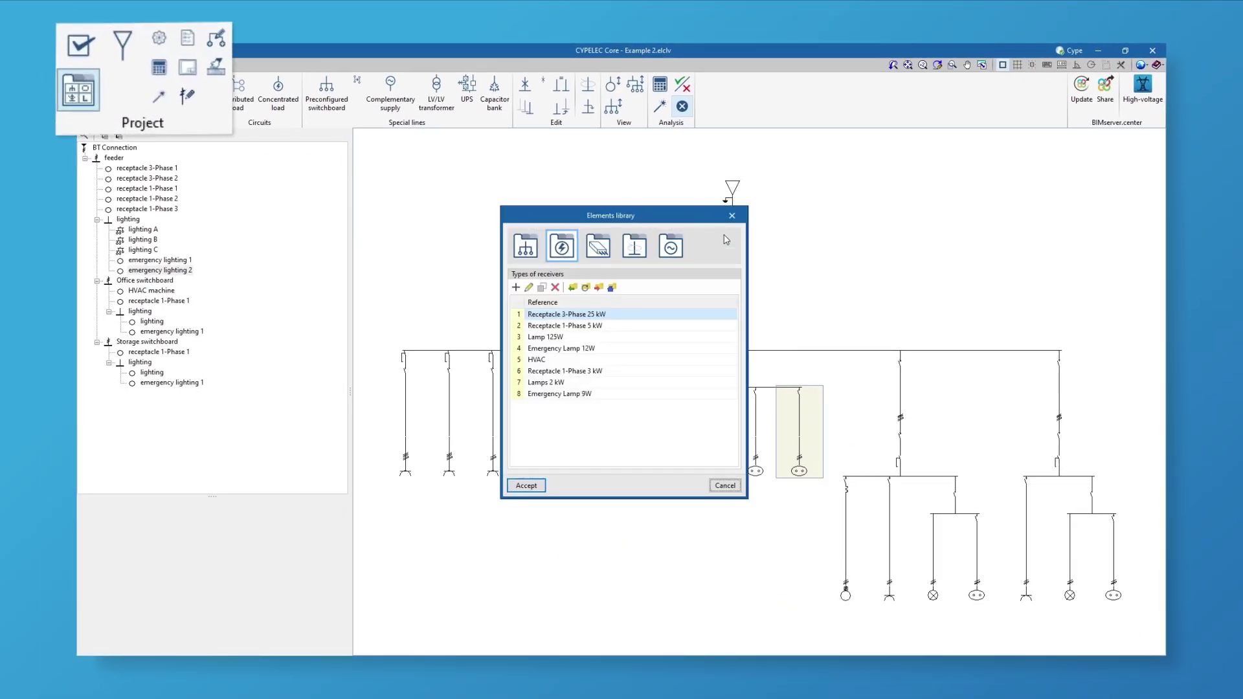
left_click(733, 216)
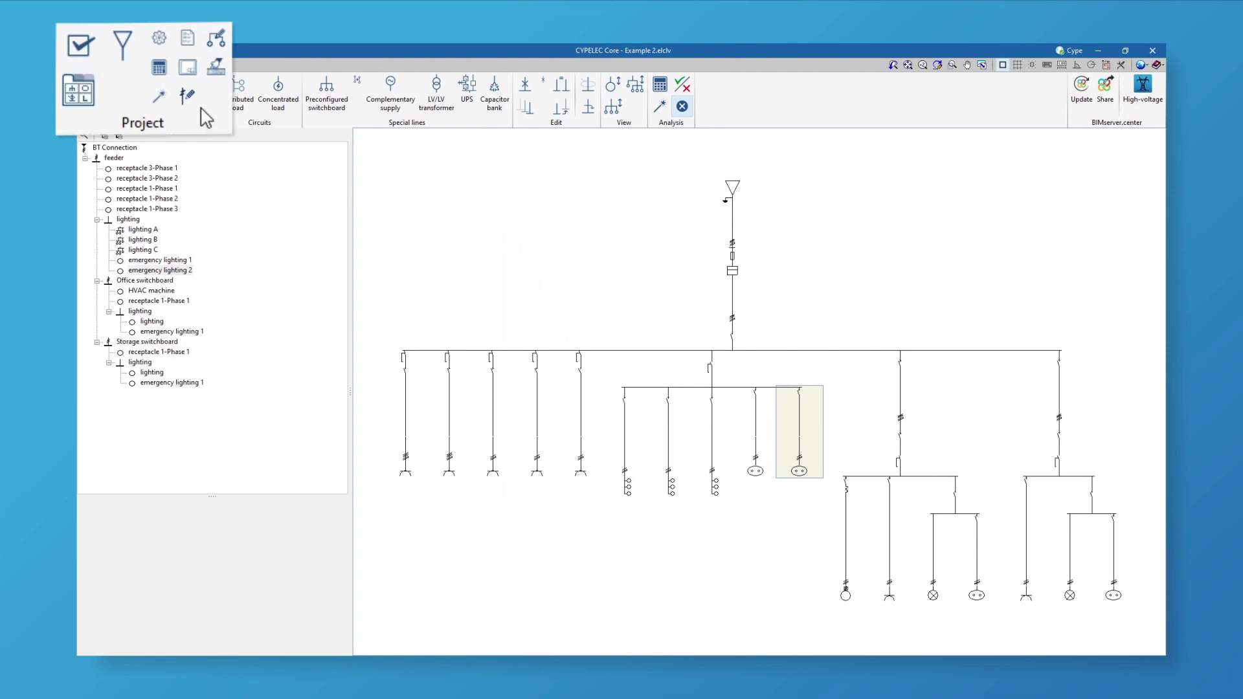
- Review the project's analysis options and its design options for cable sections and protection devices
left_click(163, 75)
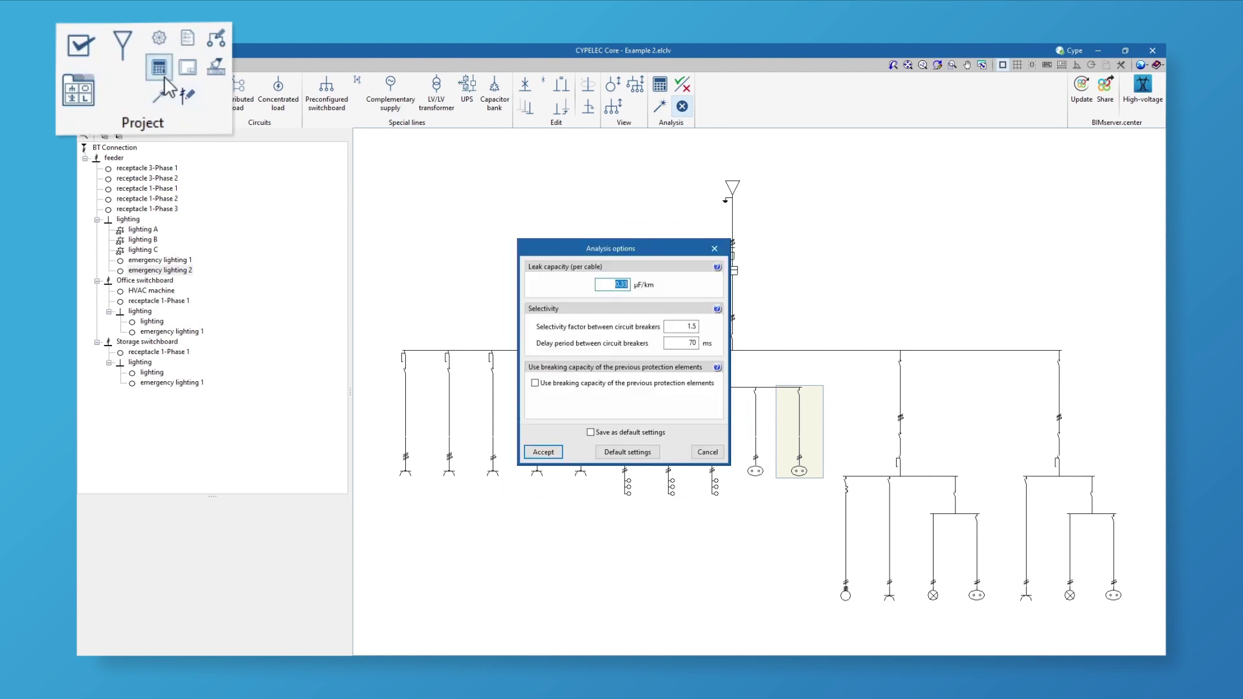
left_click(714, 248)
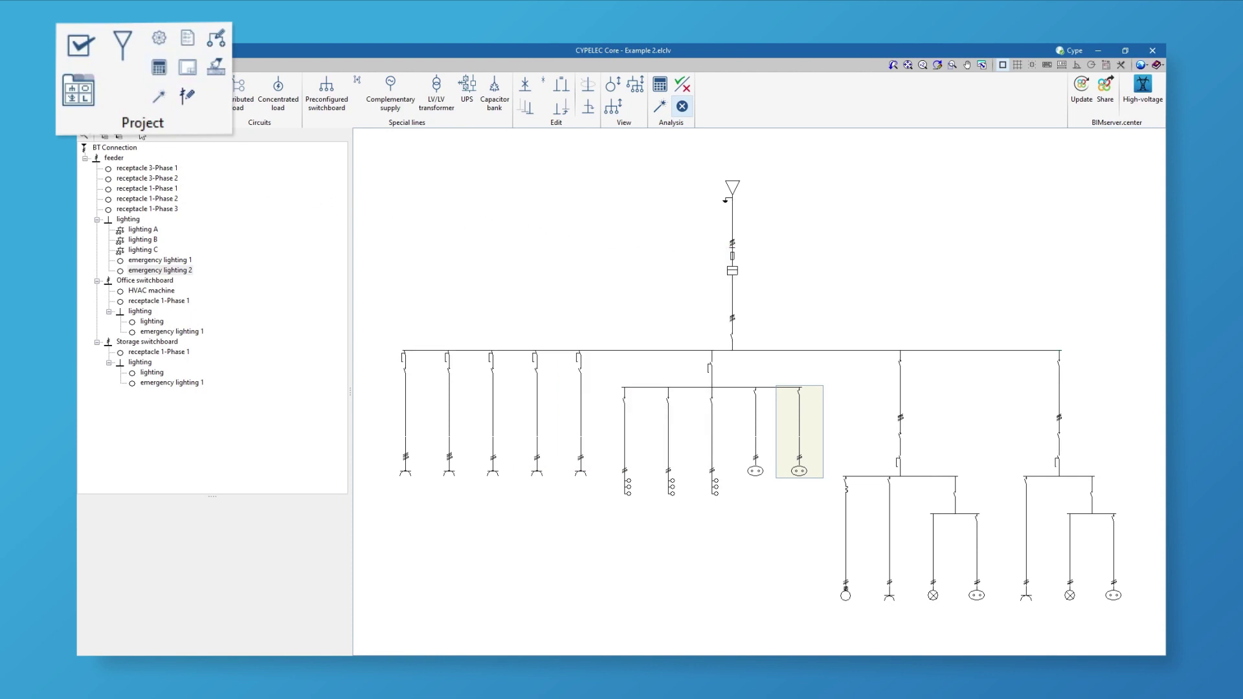
left_click(158, 97)
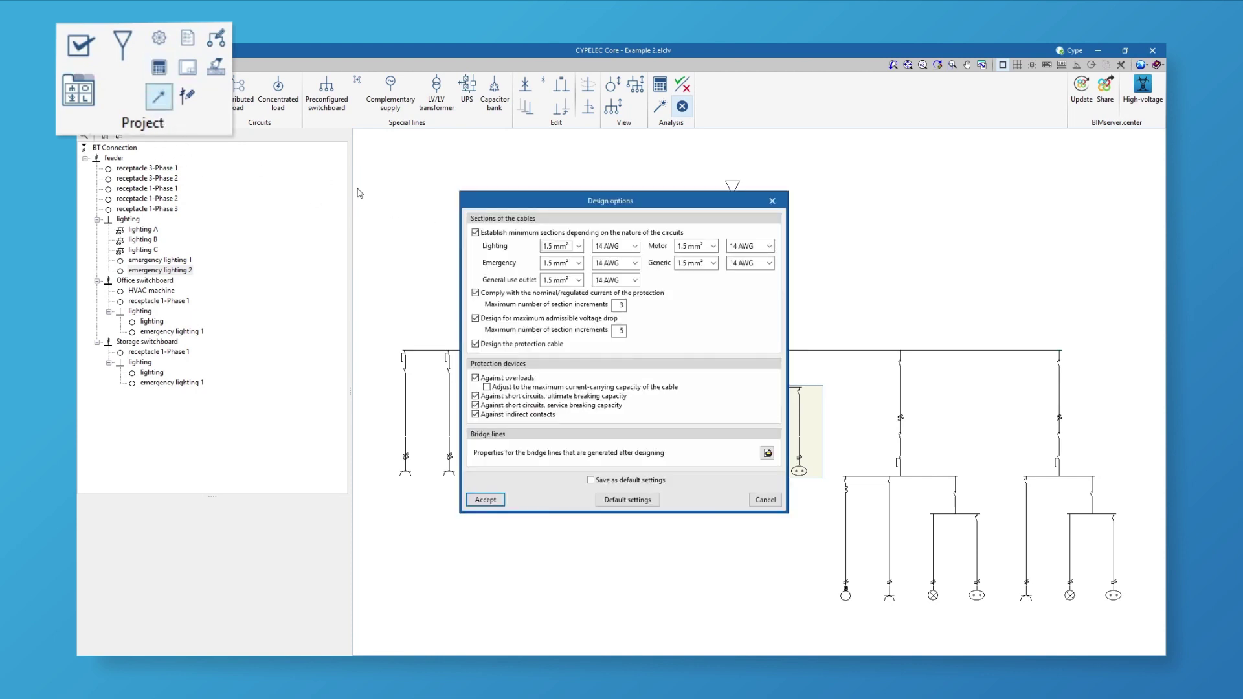
left_click(772, 201)
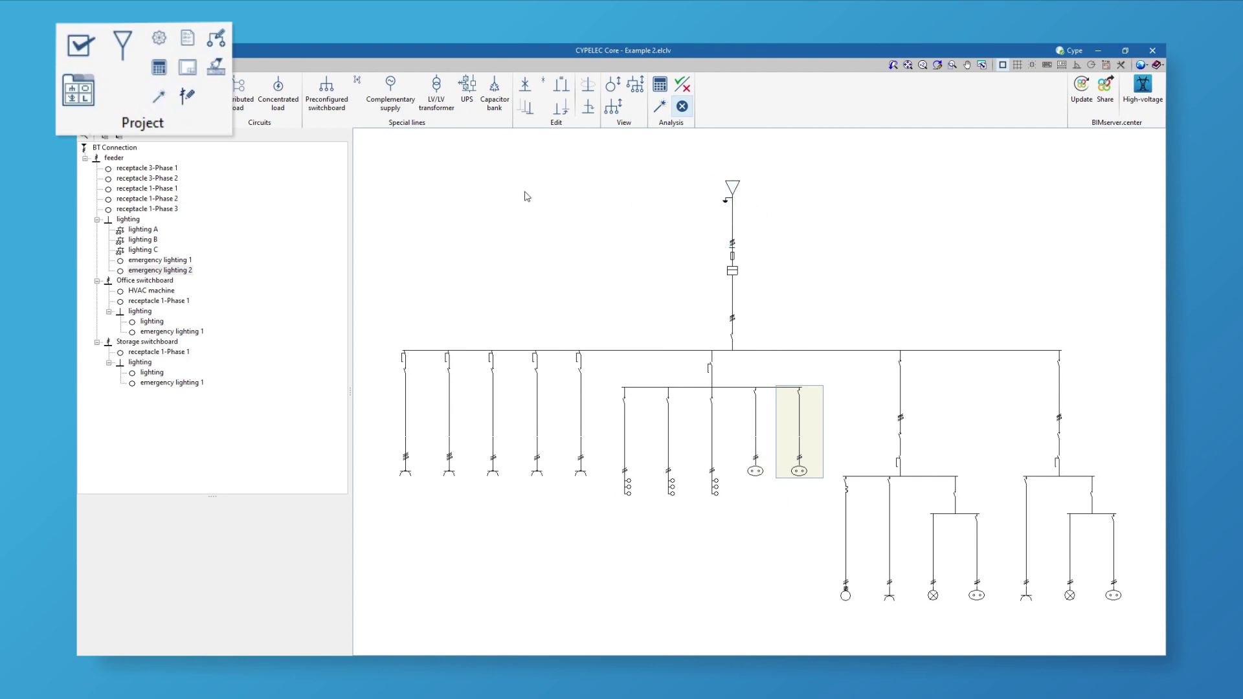
left_click(196, 109)
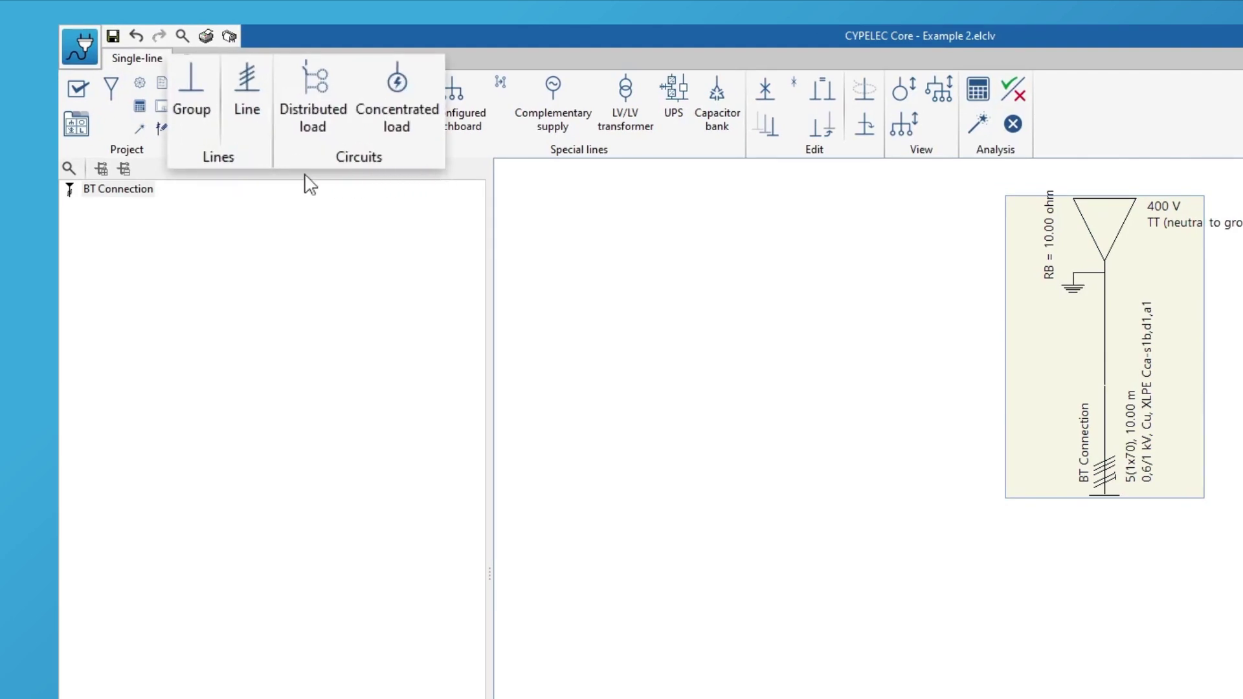
- Add a 3F+N line referenced feeder, 10 m long with 70 mm² single-core copper cable, at the end of the BT Connection
left_click(262, 129)
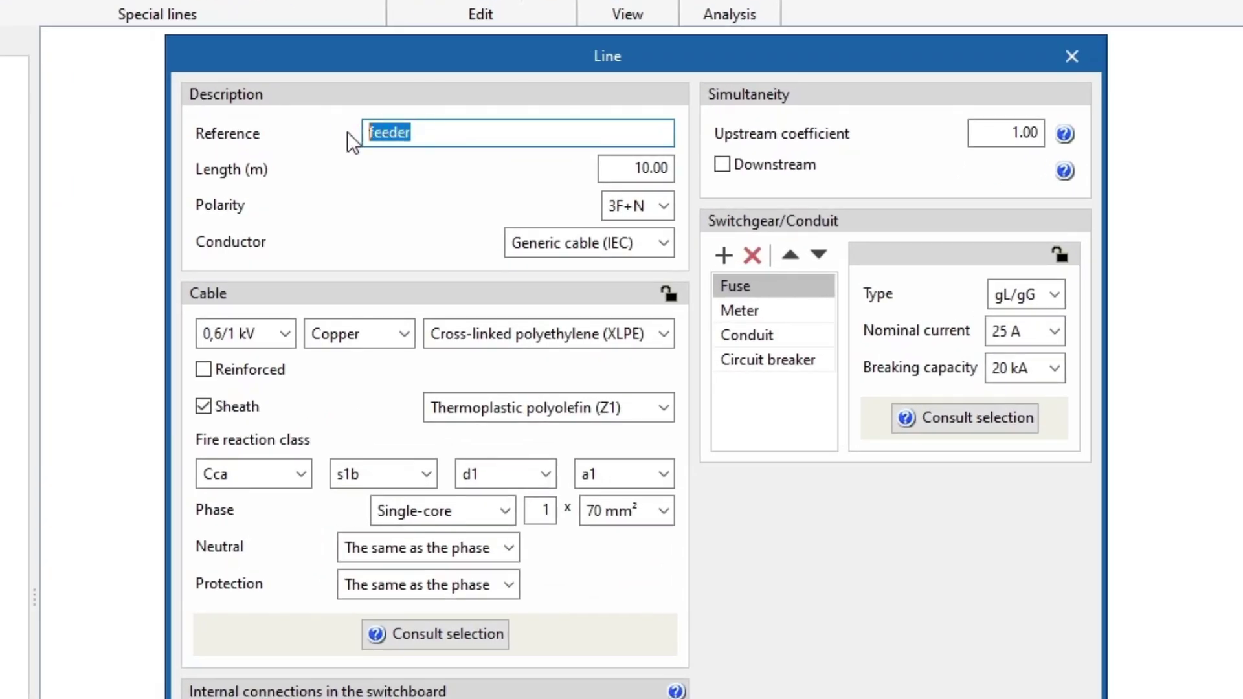
left_click_drag(605, 168, 692, 169)
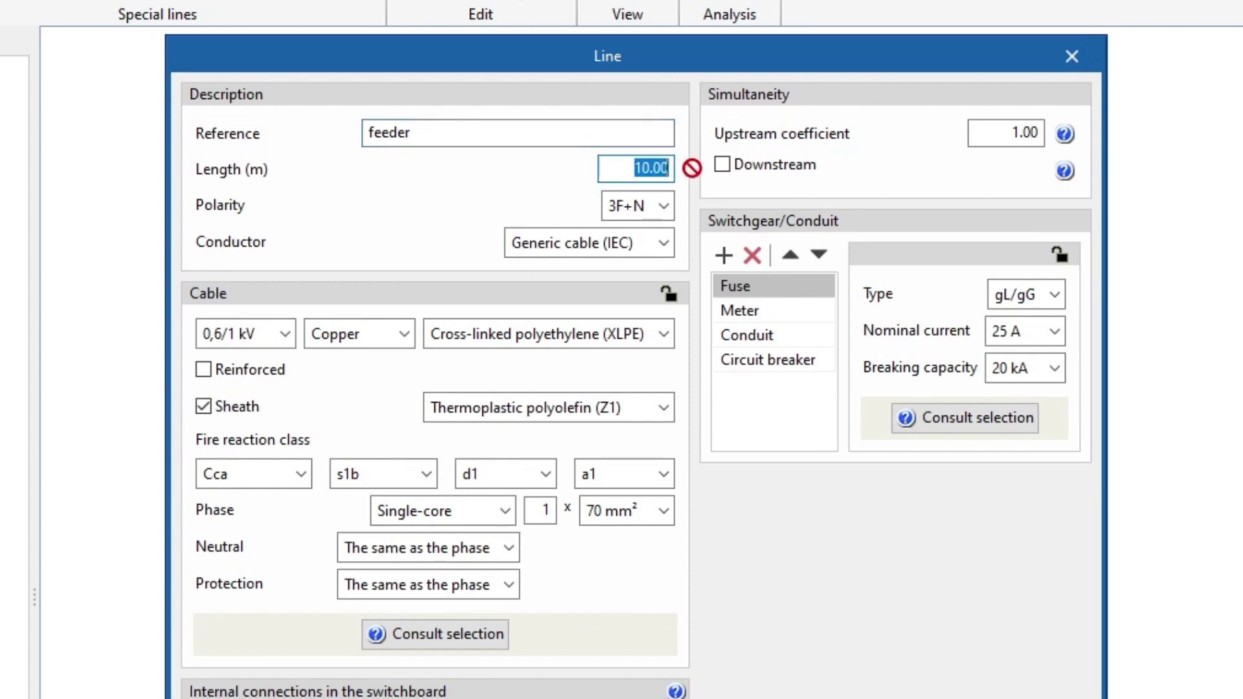
left_click(664, 206)
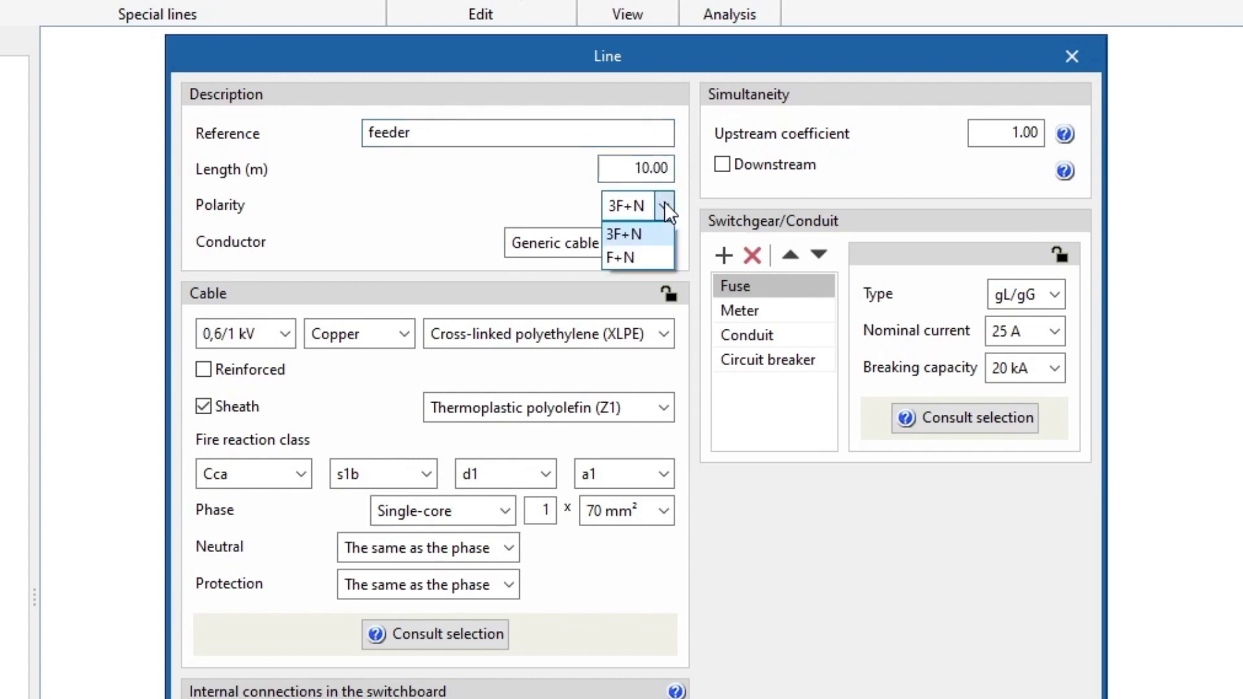
left_click(665, 206)
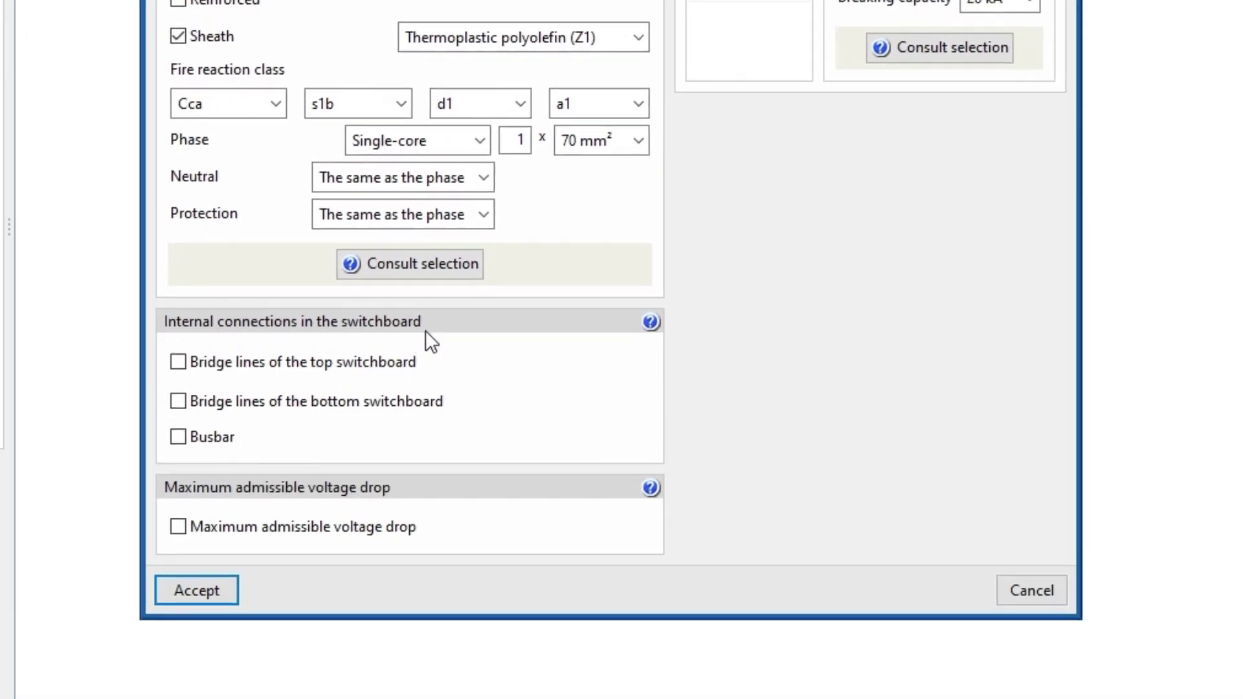
left_click(197, 590)
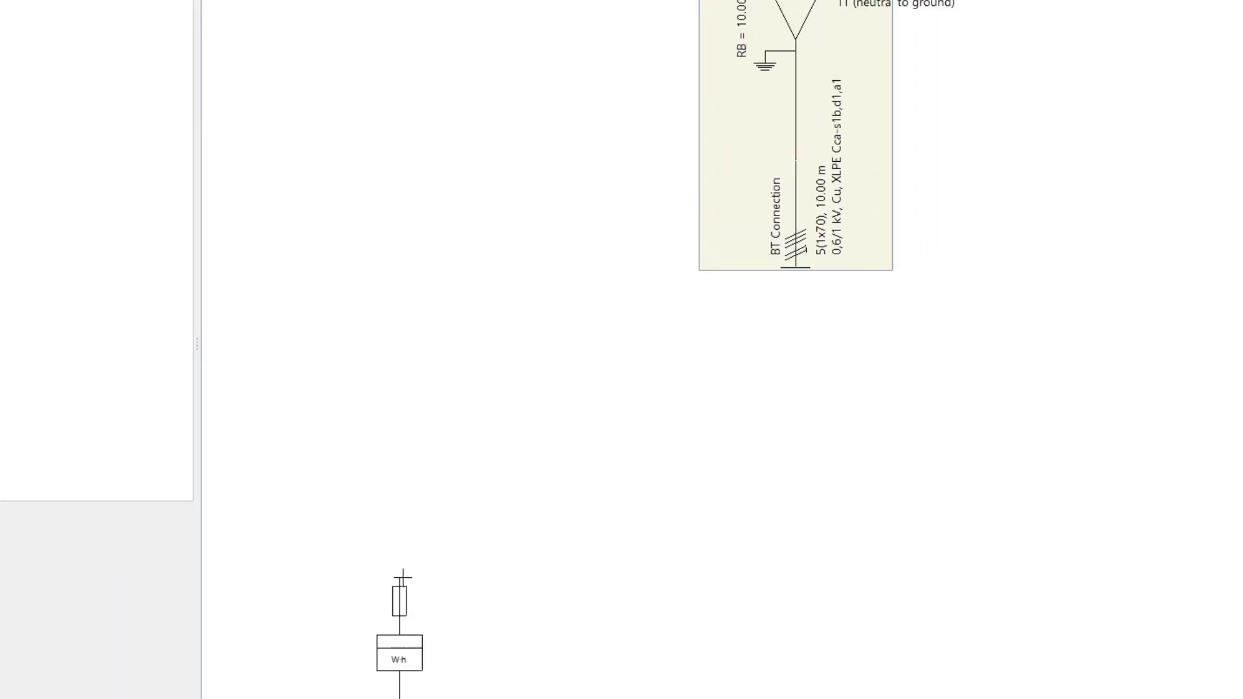
left_click(795, 264)
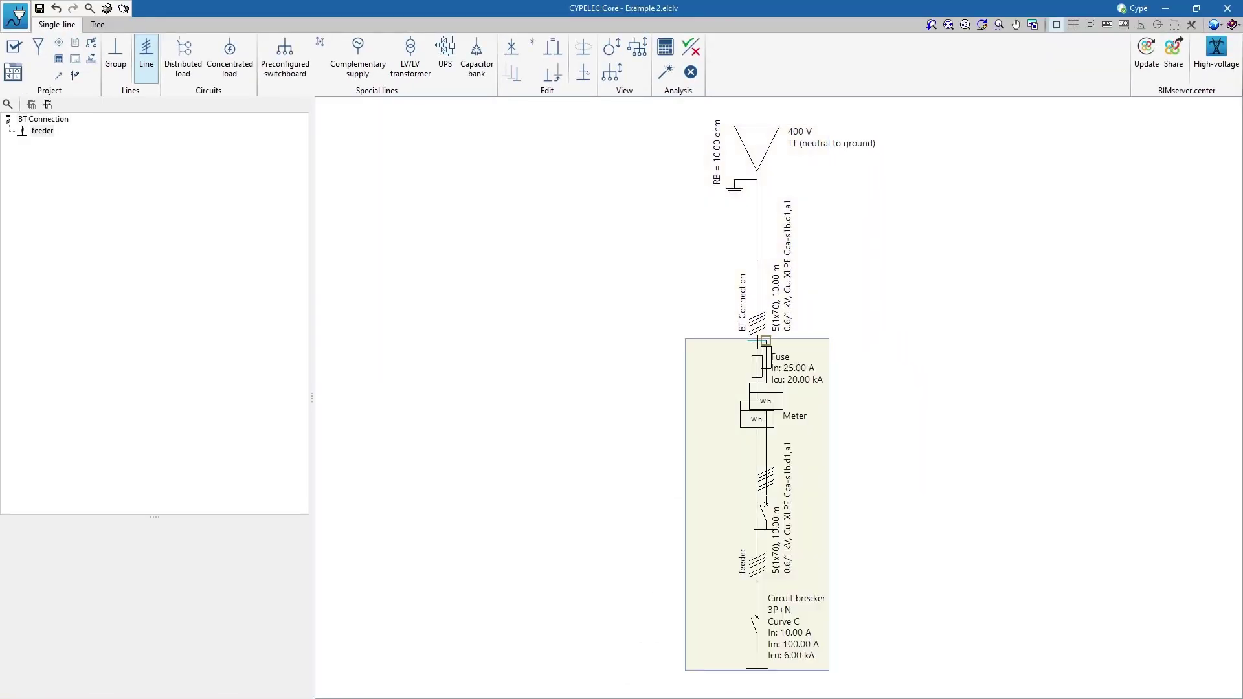
right_click(883, 332)
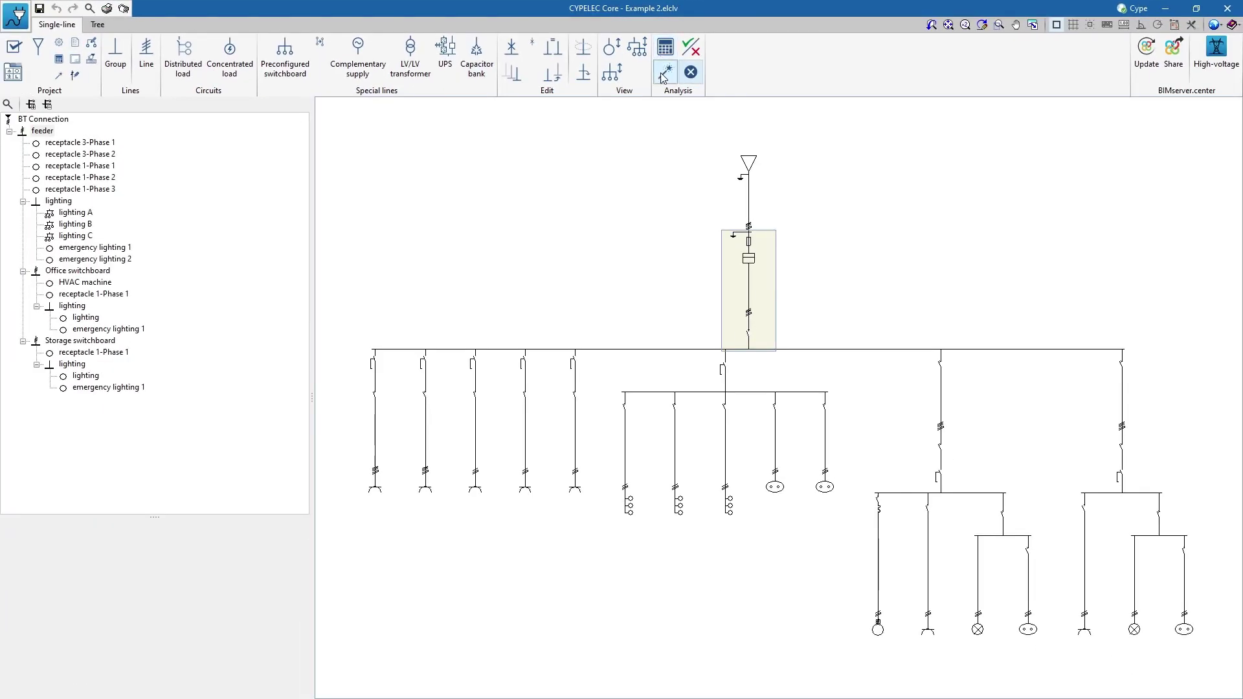
- Design cable sections, protection devices, conduits and bridge lines from their minimum values, and inspect the receptacle circuits' results
left_click(665, 75)
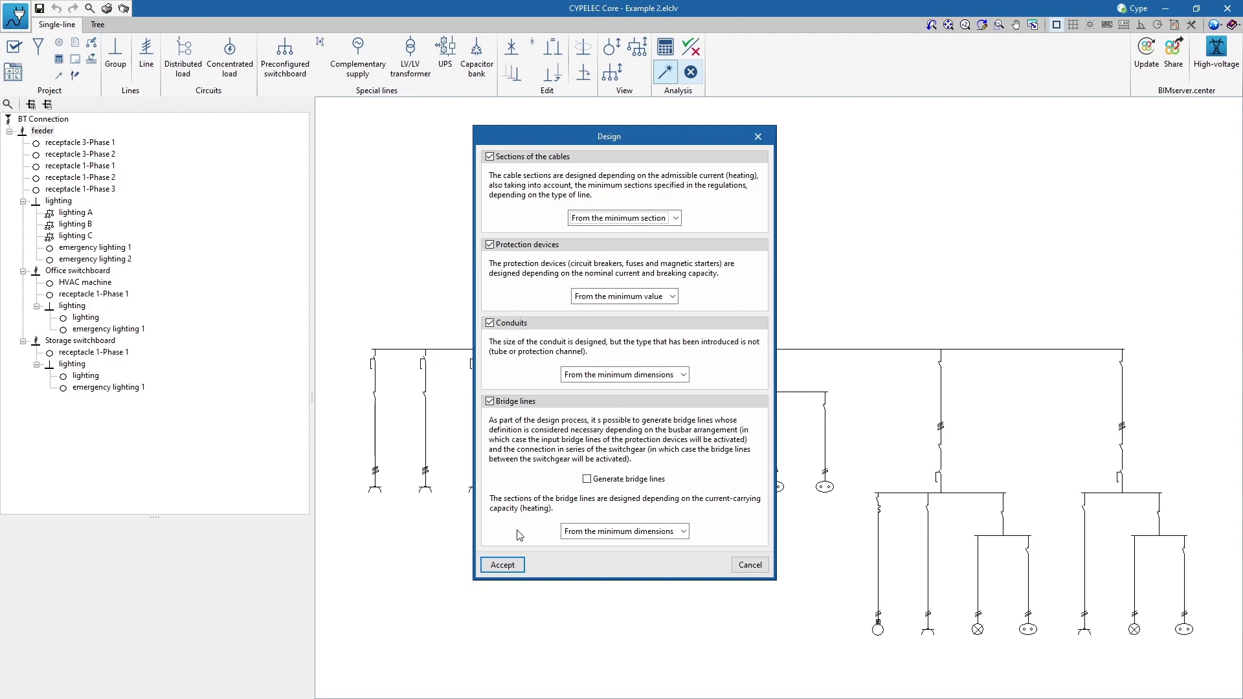
left_click(502, 564)
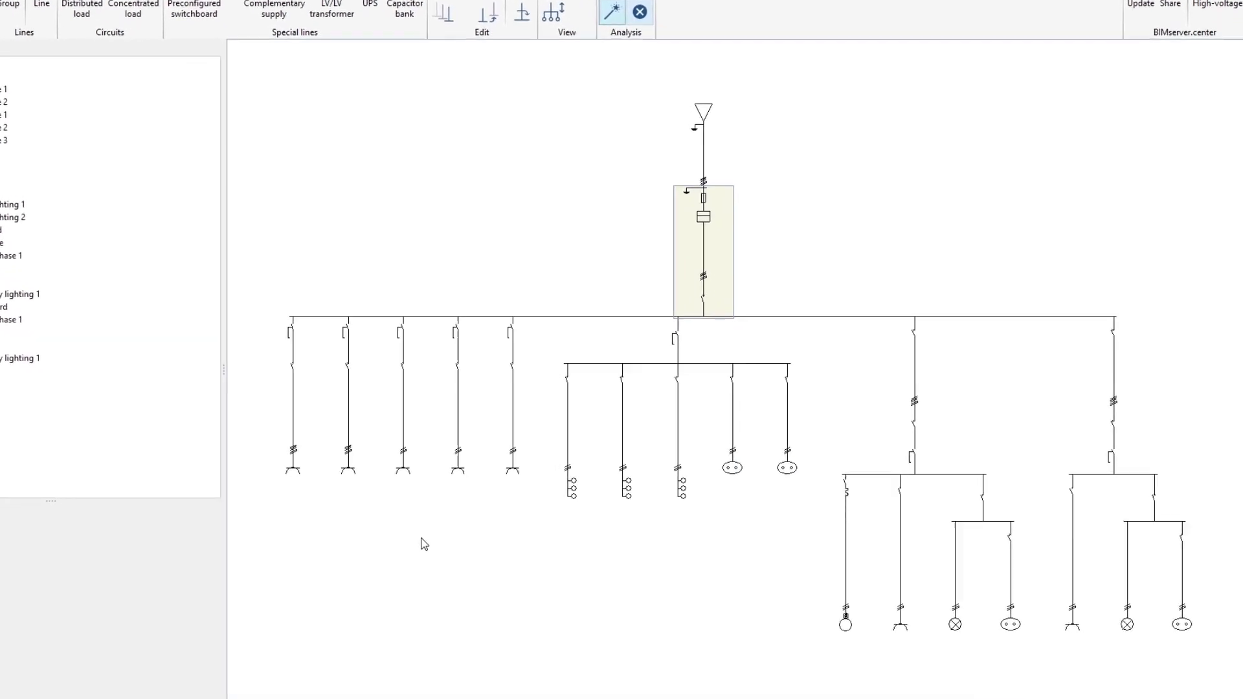
mouse_move(422, 430)
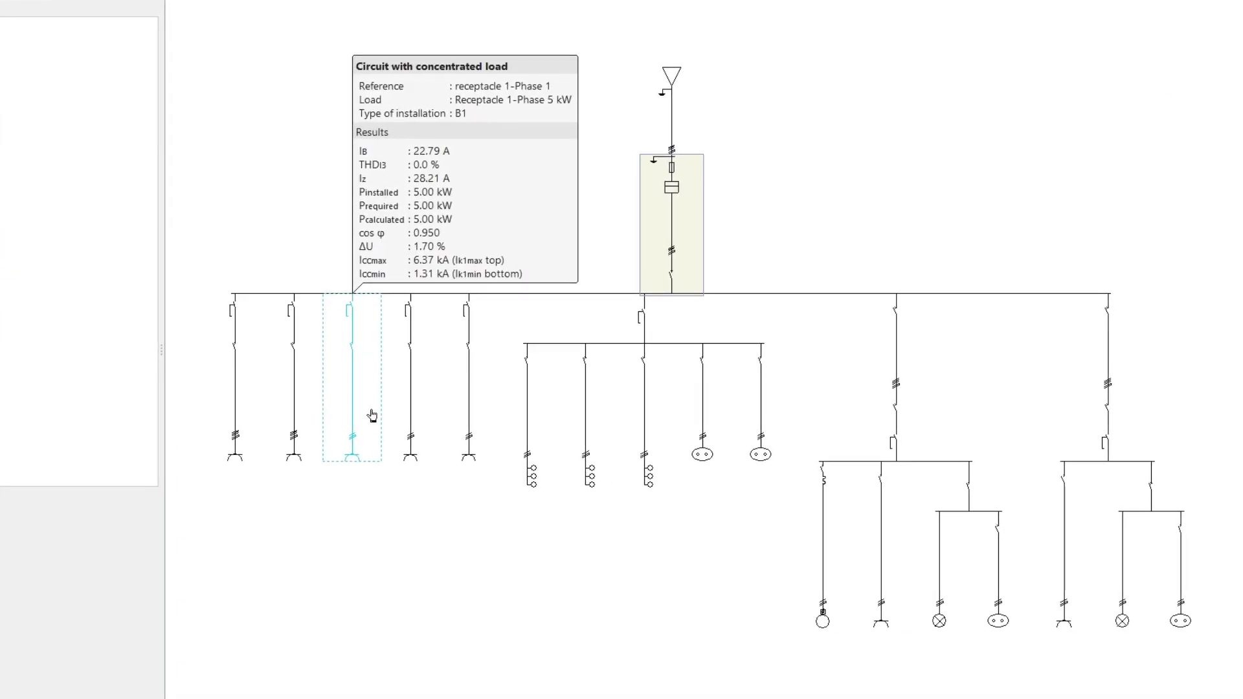
mouse_move(390, 415)
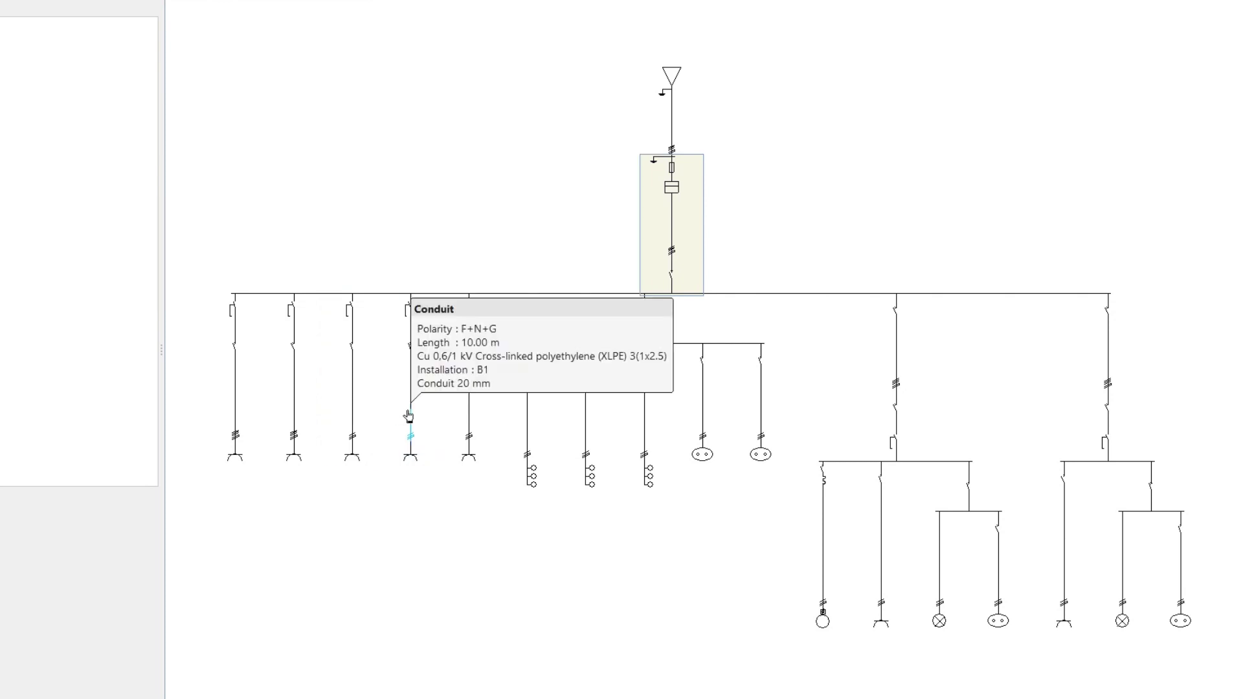
mouse_move(452, 417)
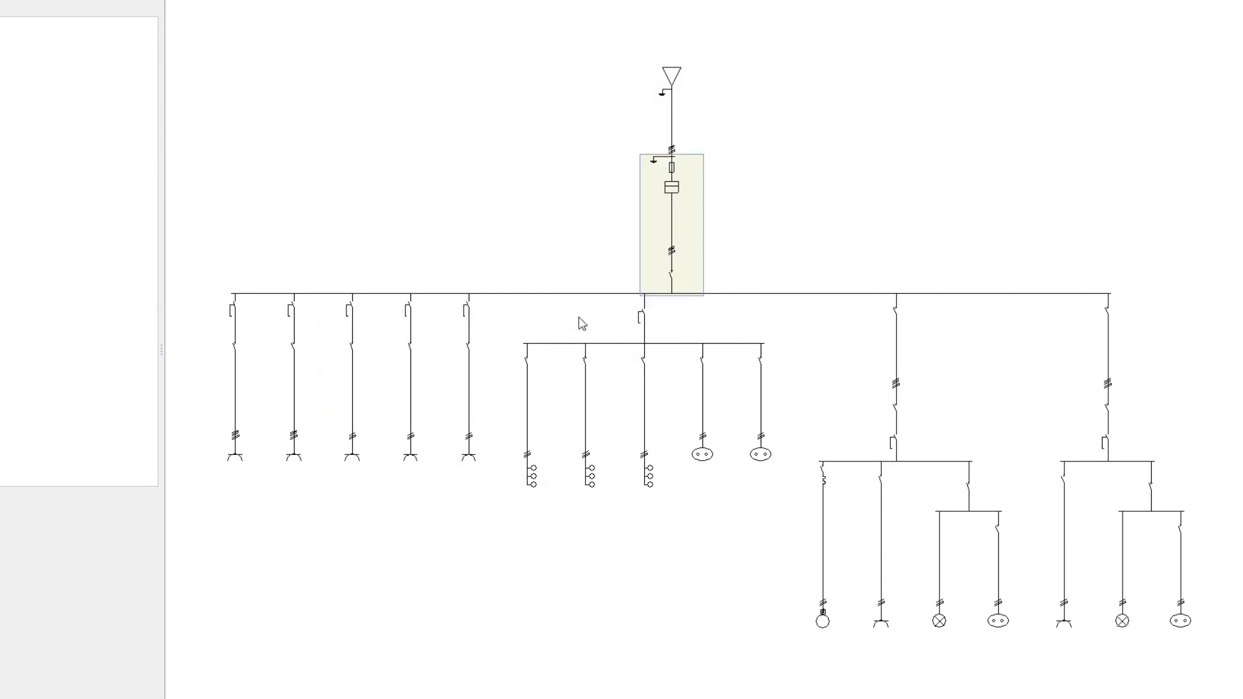
- Review the feeder line's code checks for the neutral and protection conductors, conduit dimensions and current-carrying capacity
double_click(648, 248)
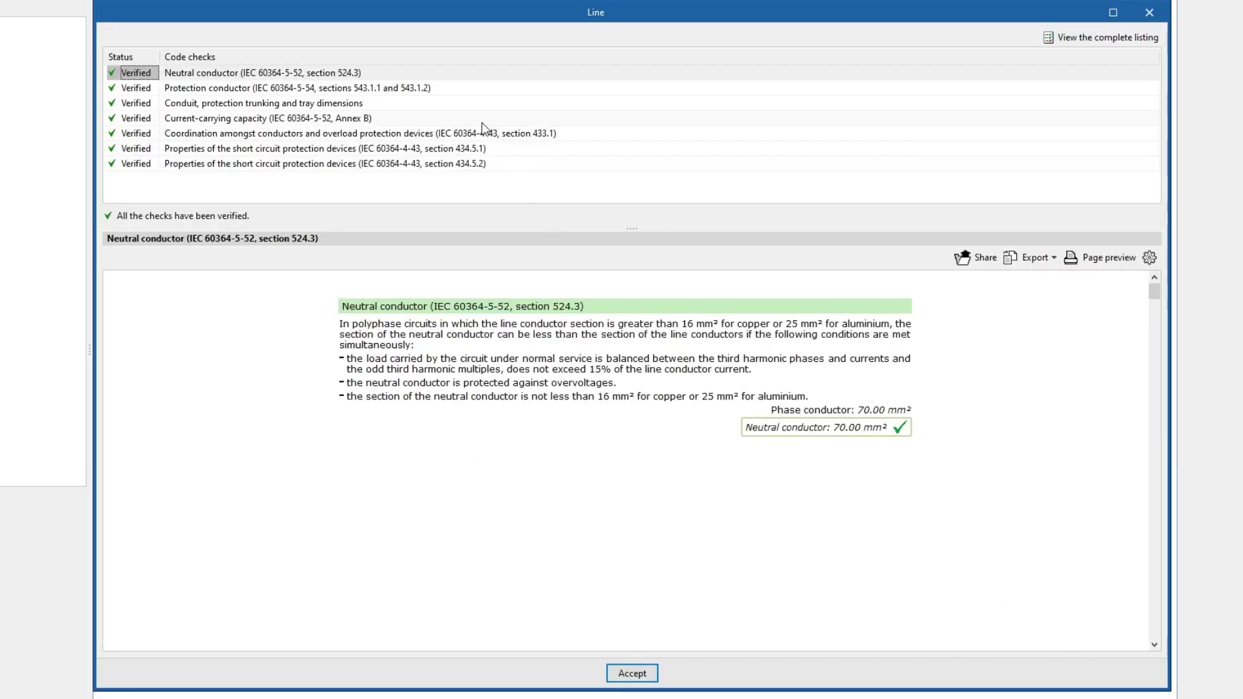
left_click(472, 88)
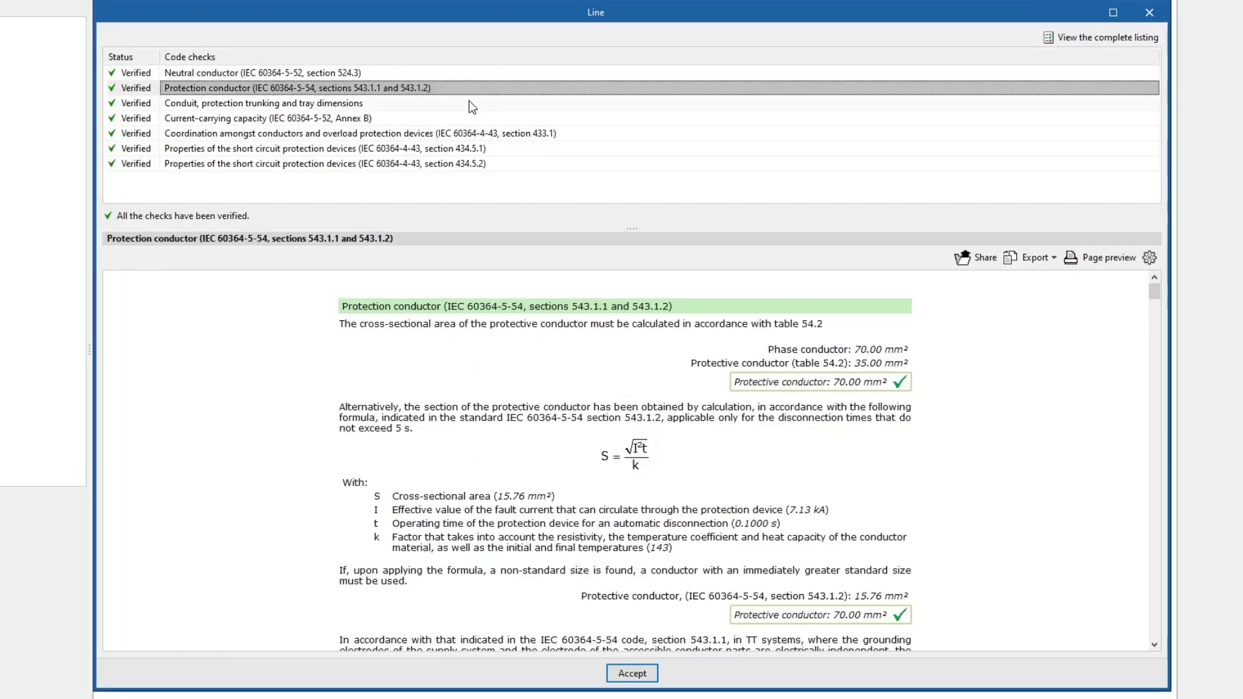
left_click(470, 104)
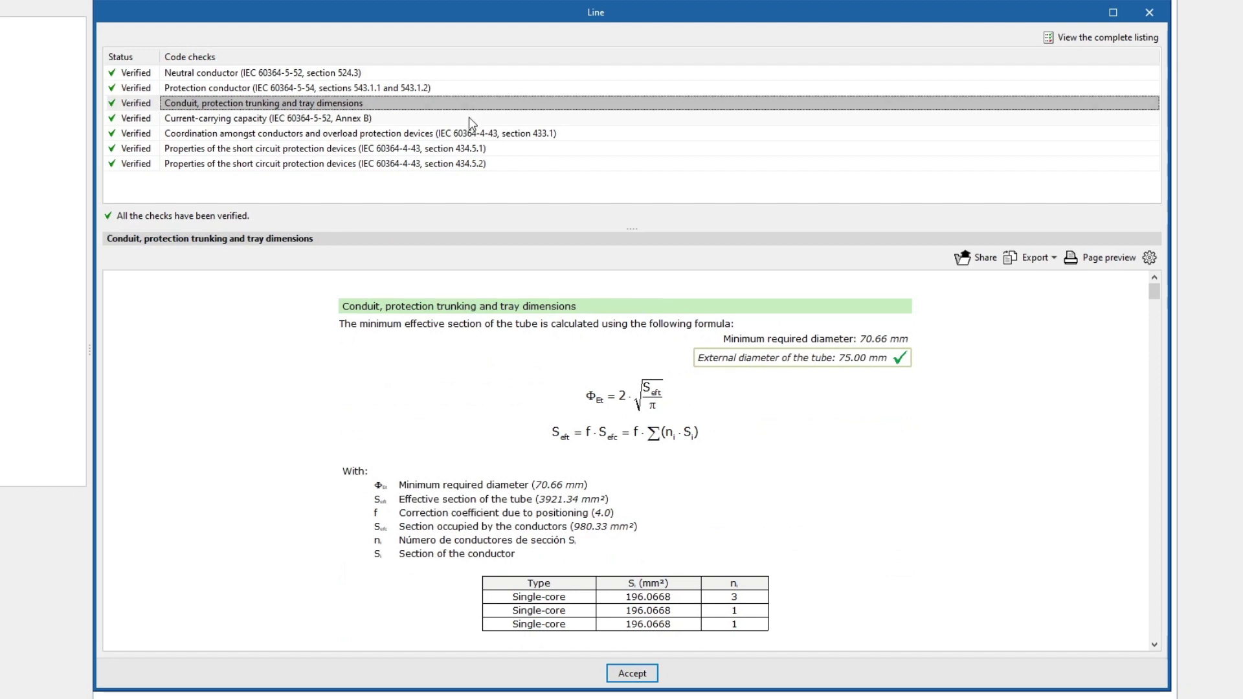
left_click(470, 118)
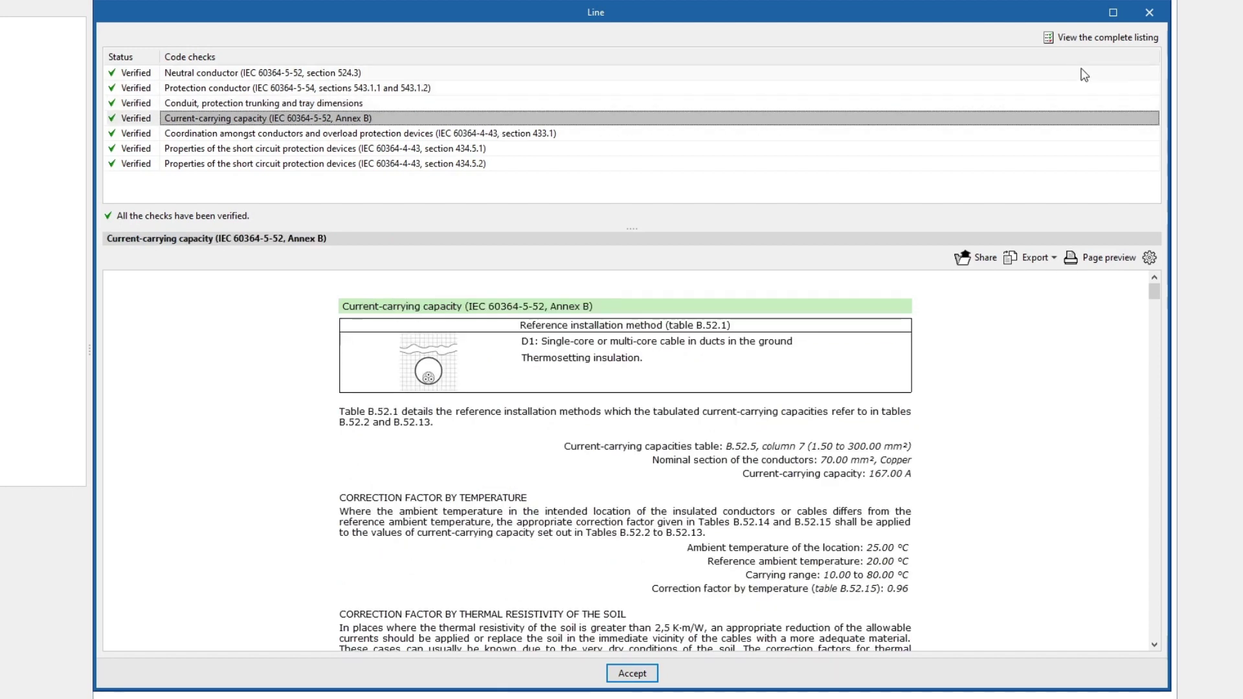
- View the feeder's complete checks listing from the power forecast to the cable impedance, and look at its export options
left_click(1110, 40)
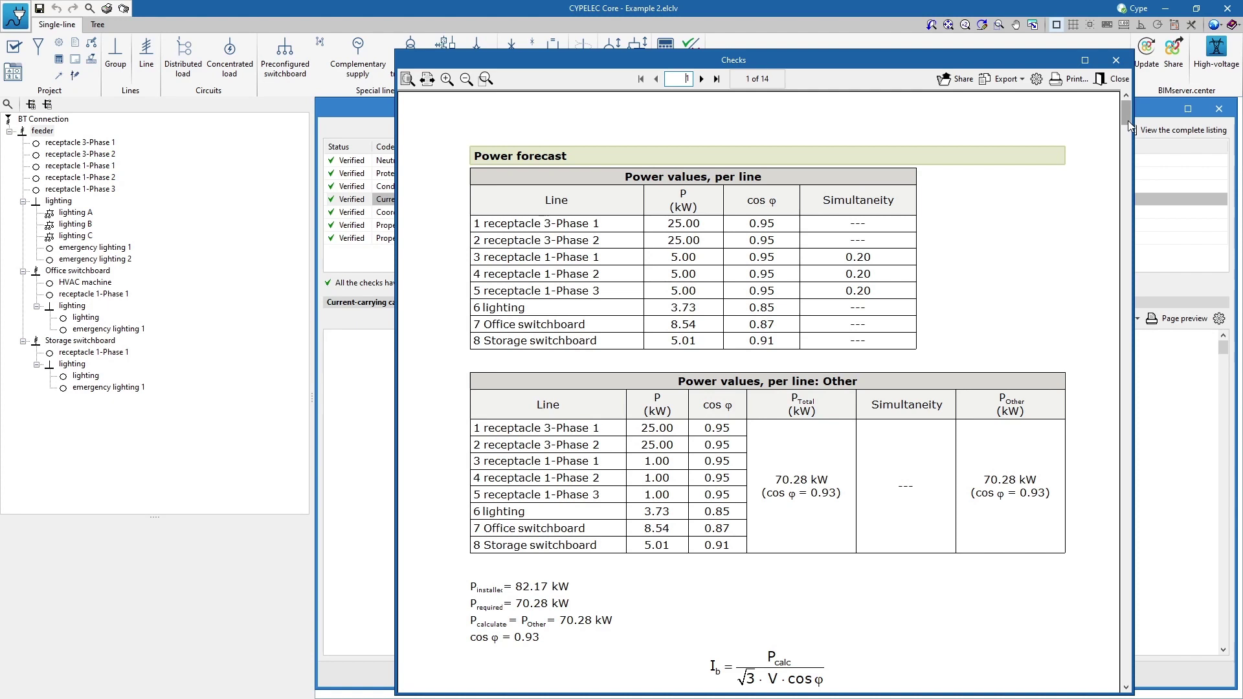
left_click_drag(1128, 119, 1121, 151)
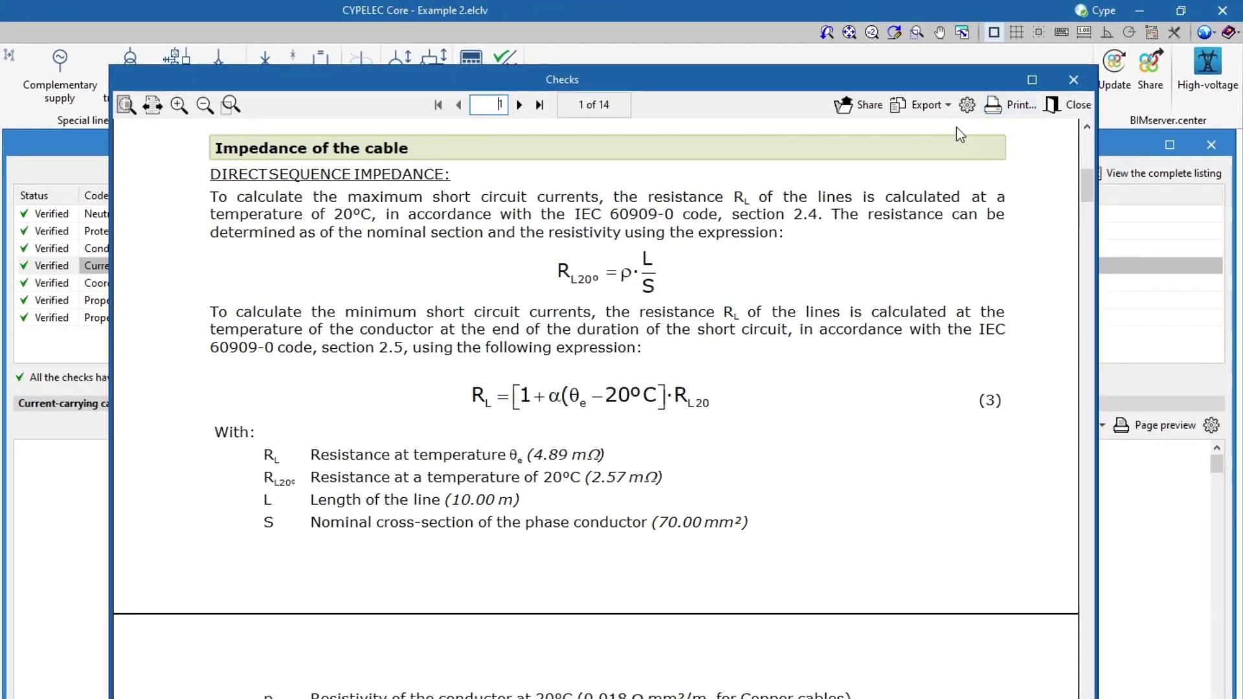
left_click(947, 105)
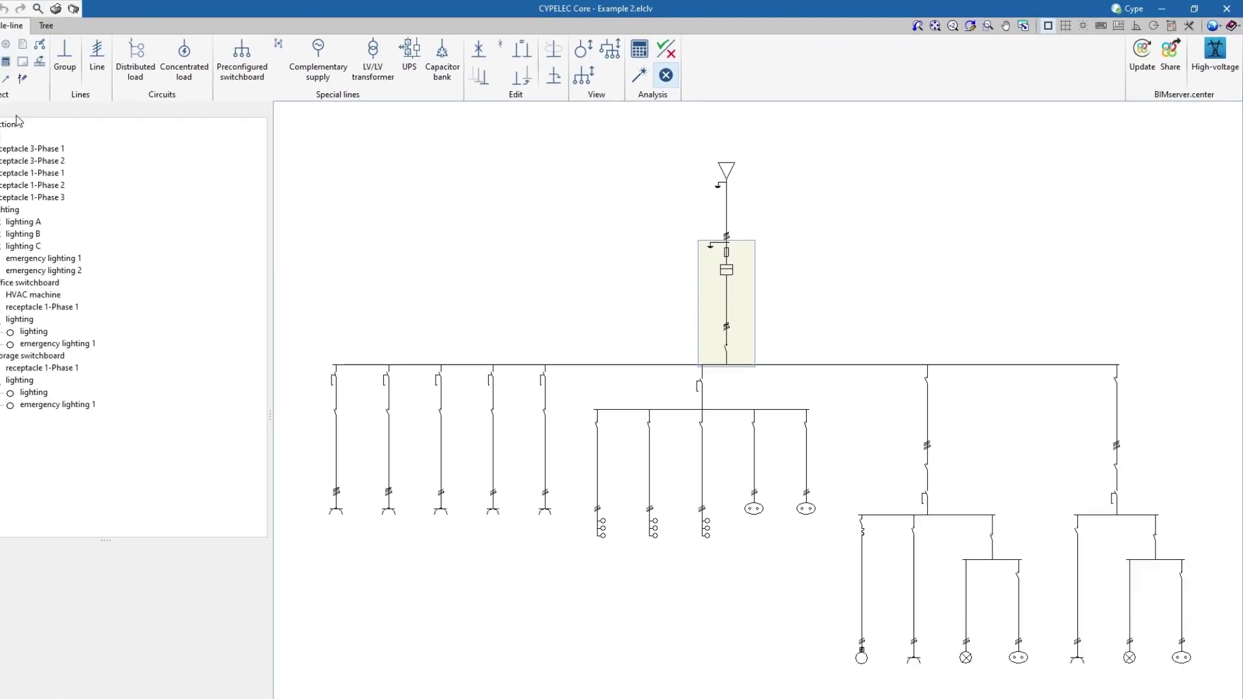
- Add a complete single-line diagram drawing at scale 1:1, including the detail of the distributed load circuits, with DWG output
left_click(92, 47)
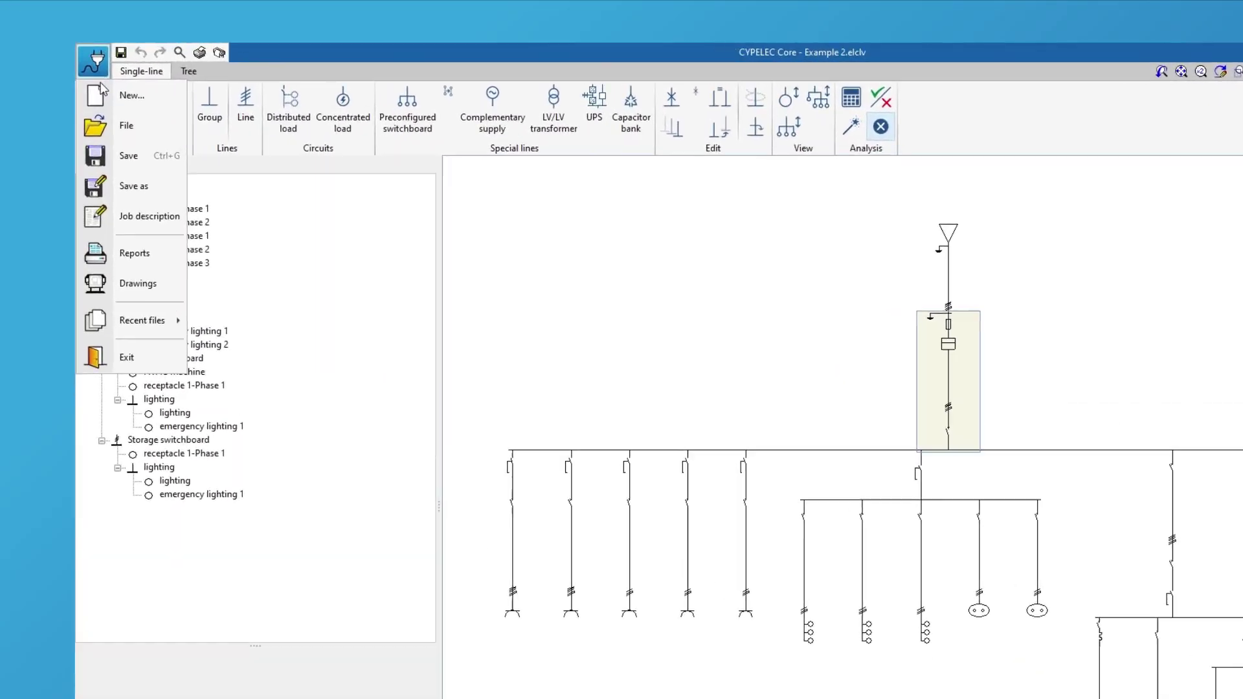
left_click(123, 296)
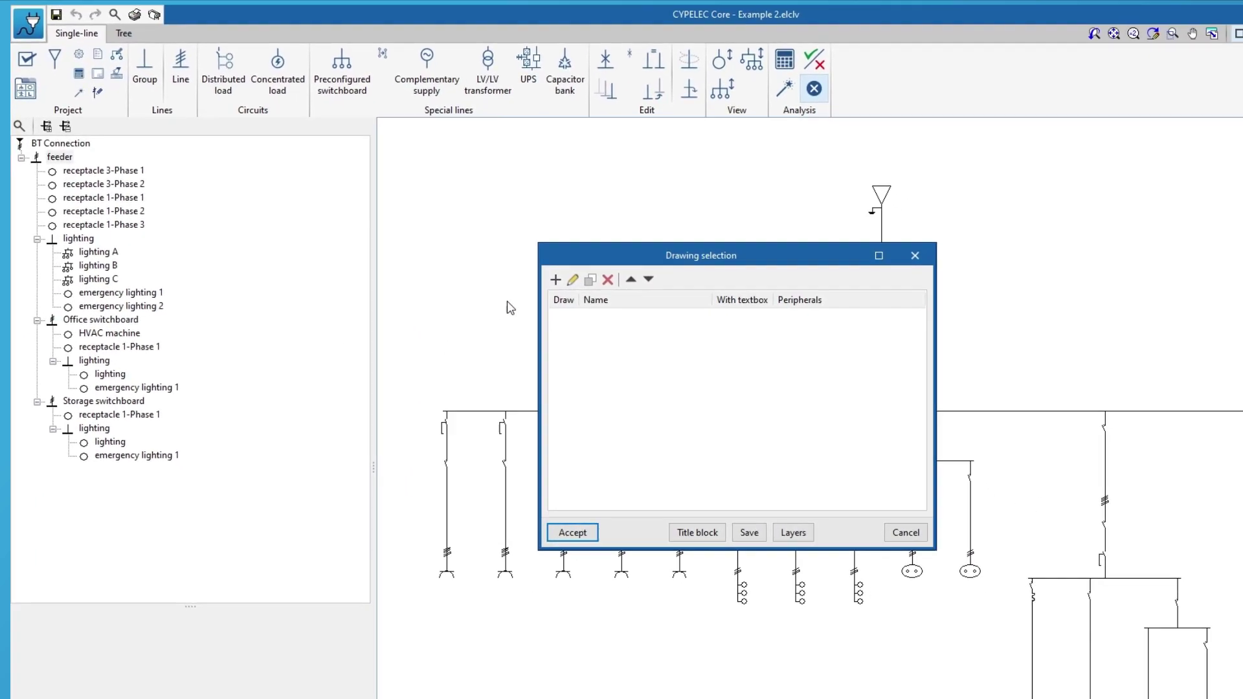
left_click(556, 279)
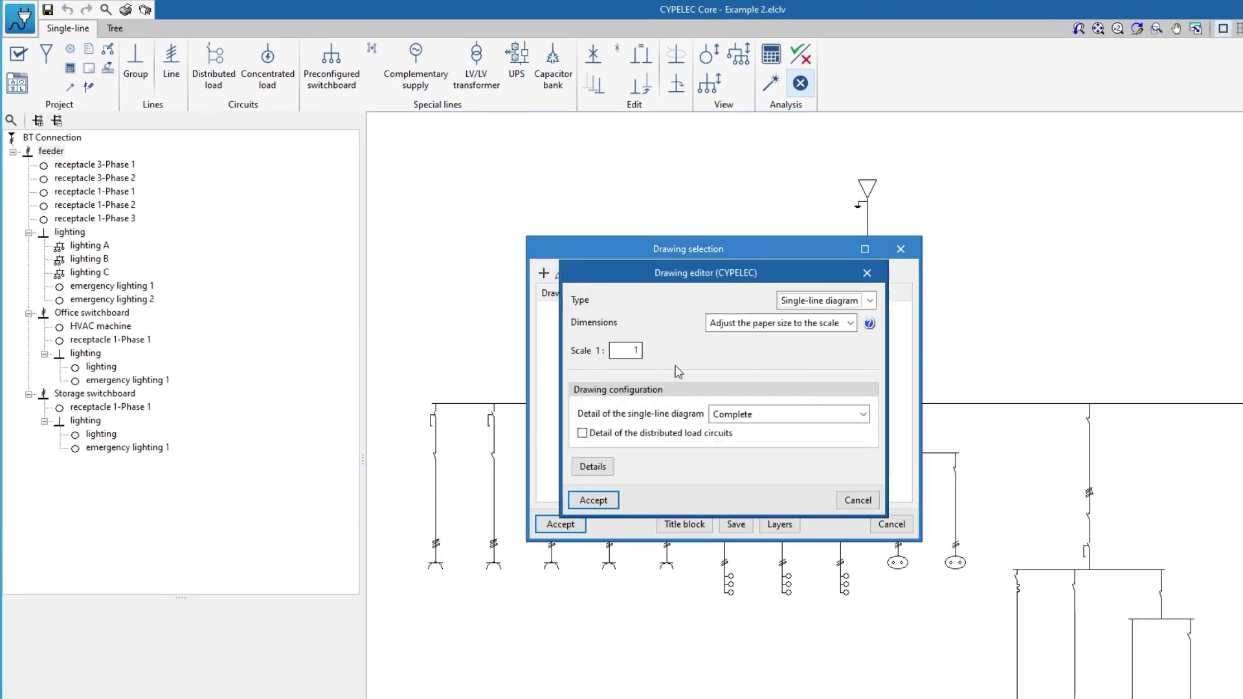
left_click(805, 426)
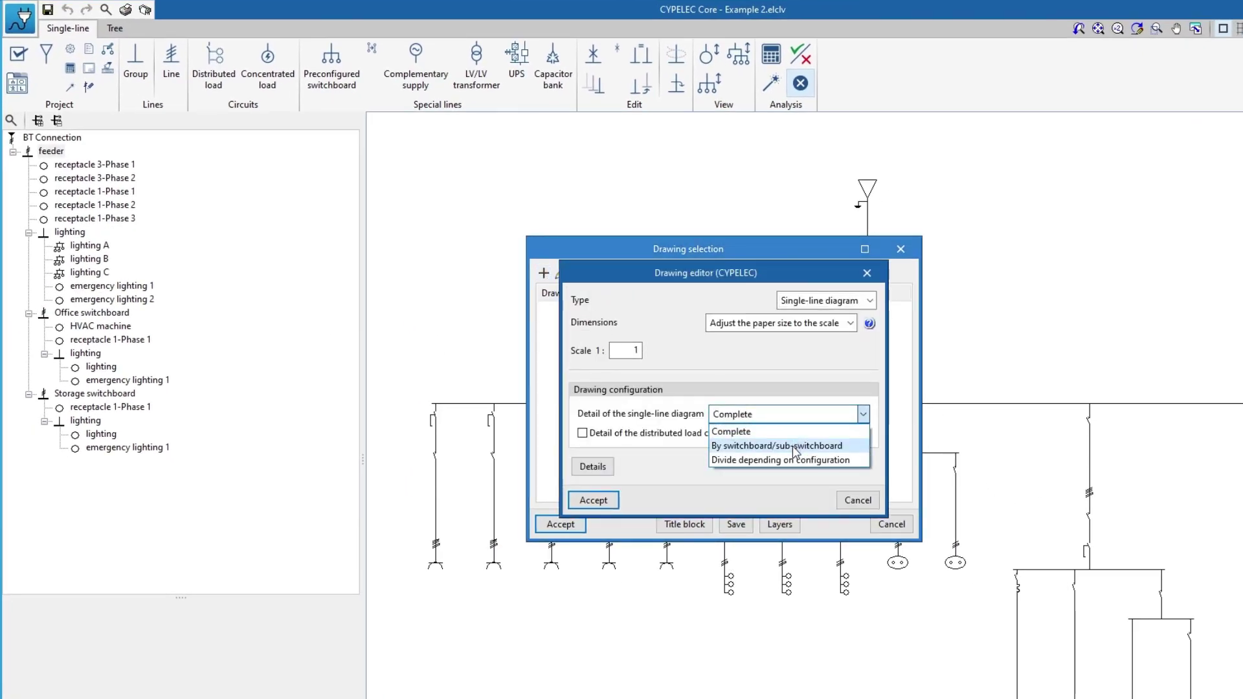
left_click(796, 485)
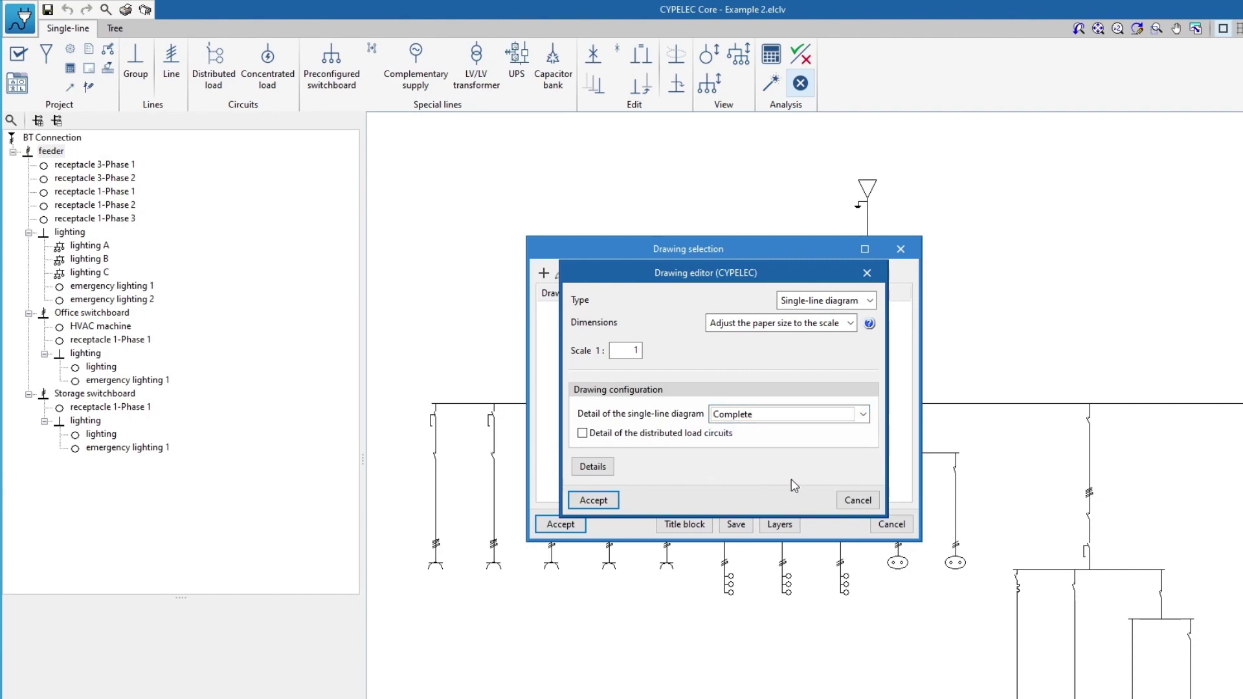
left_click(582, 432)
left_click(593, 500)
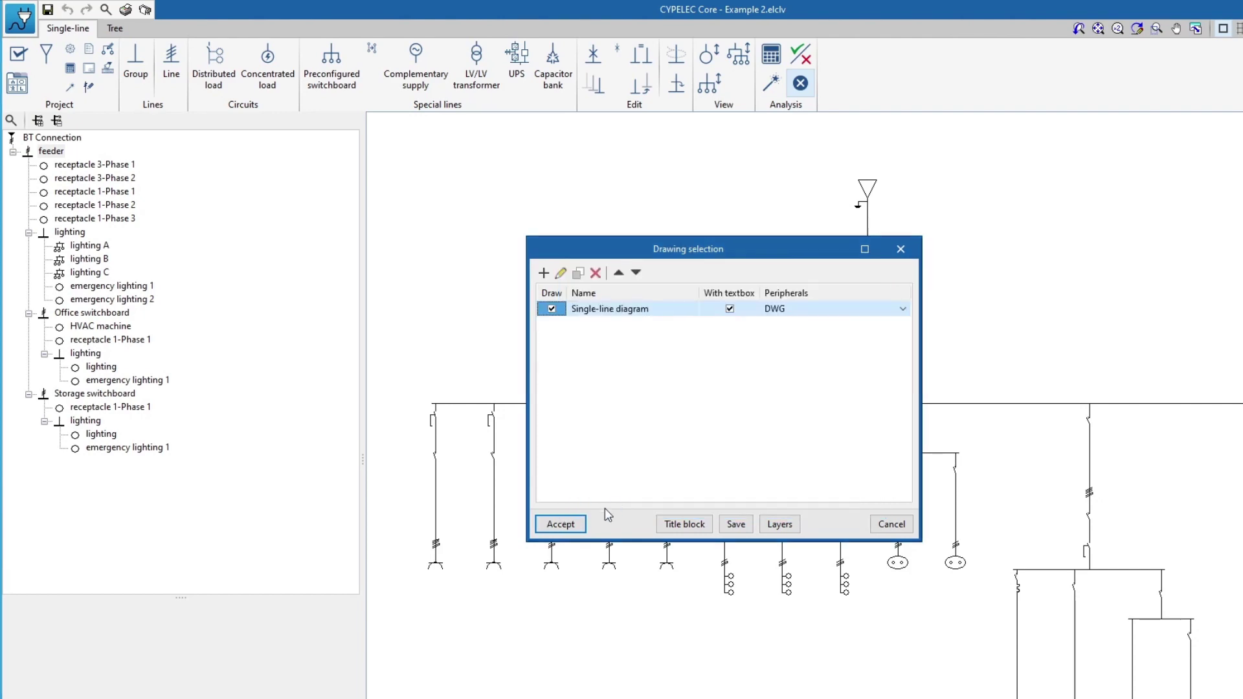
- Generate the single-line diagram's drawing layout in full detail, examine it and close it
left_click(560, 524)
left_click(504, 455)
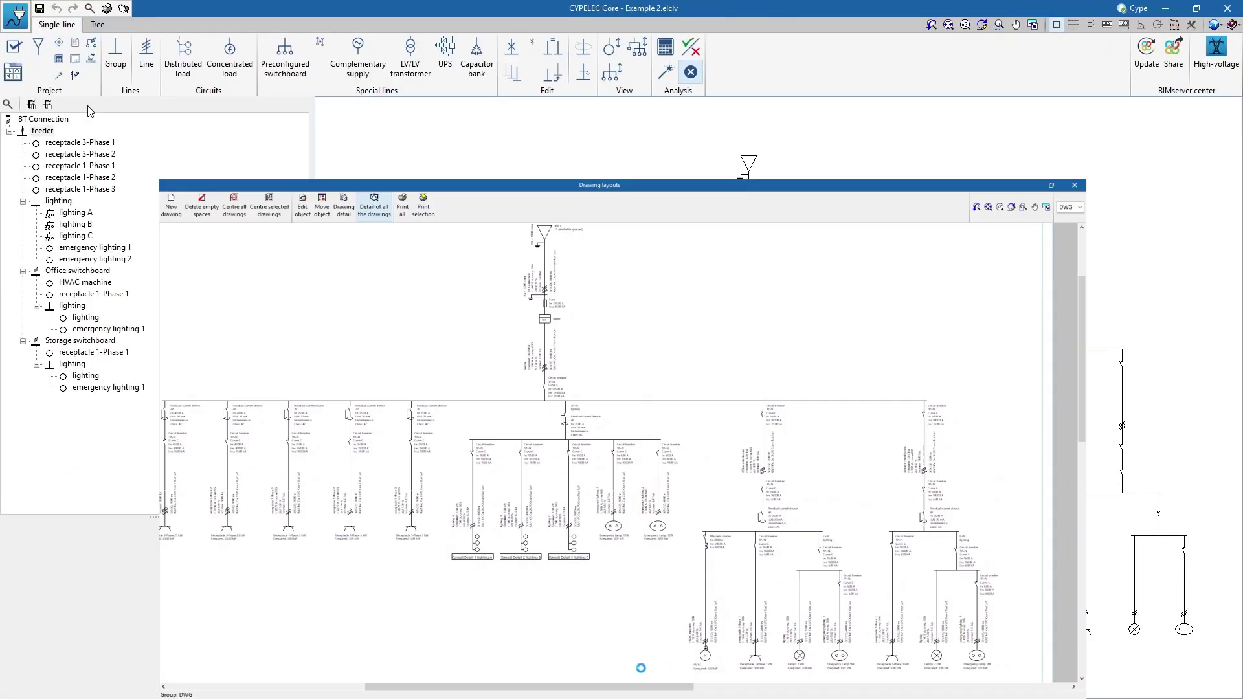
key("Escape")
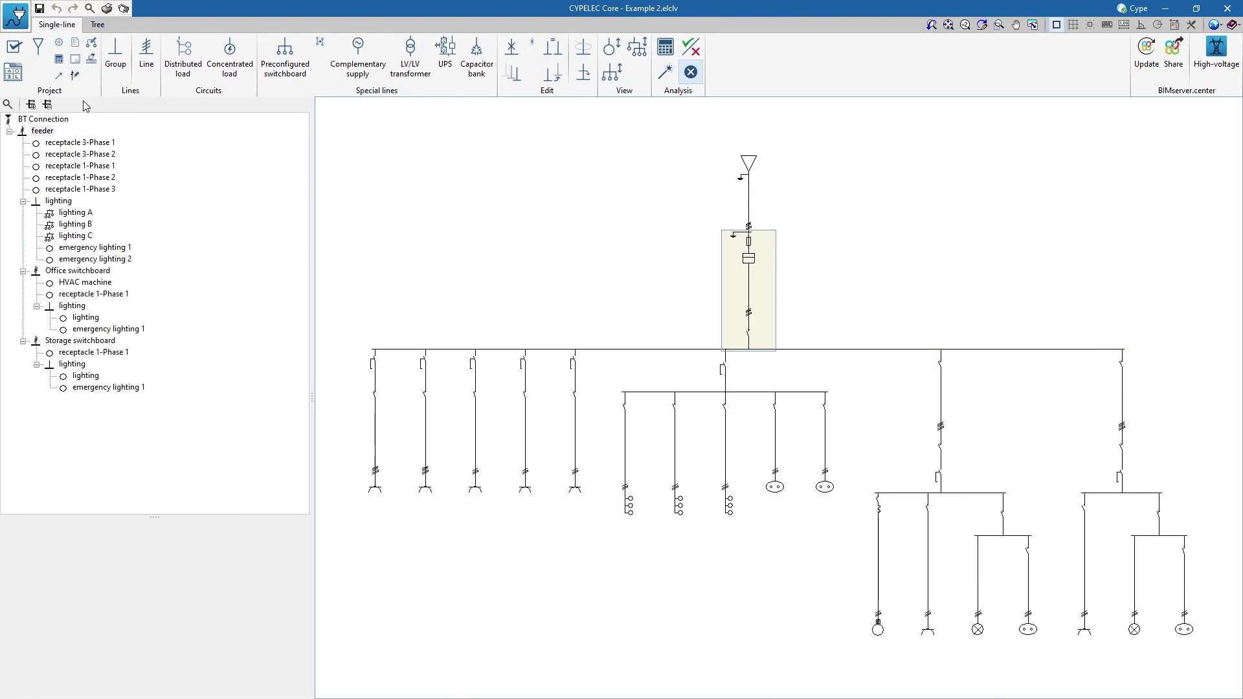
- Review which supply, load, switchgear and line data the single-line diagram drawings show, keeping the current settings
left_click(74, 58)
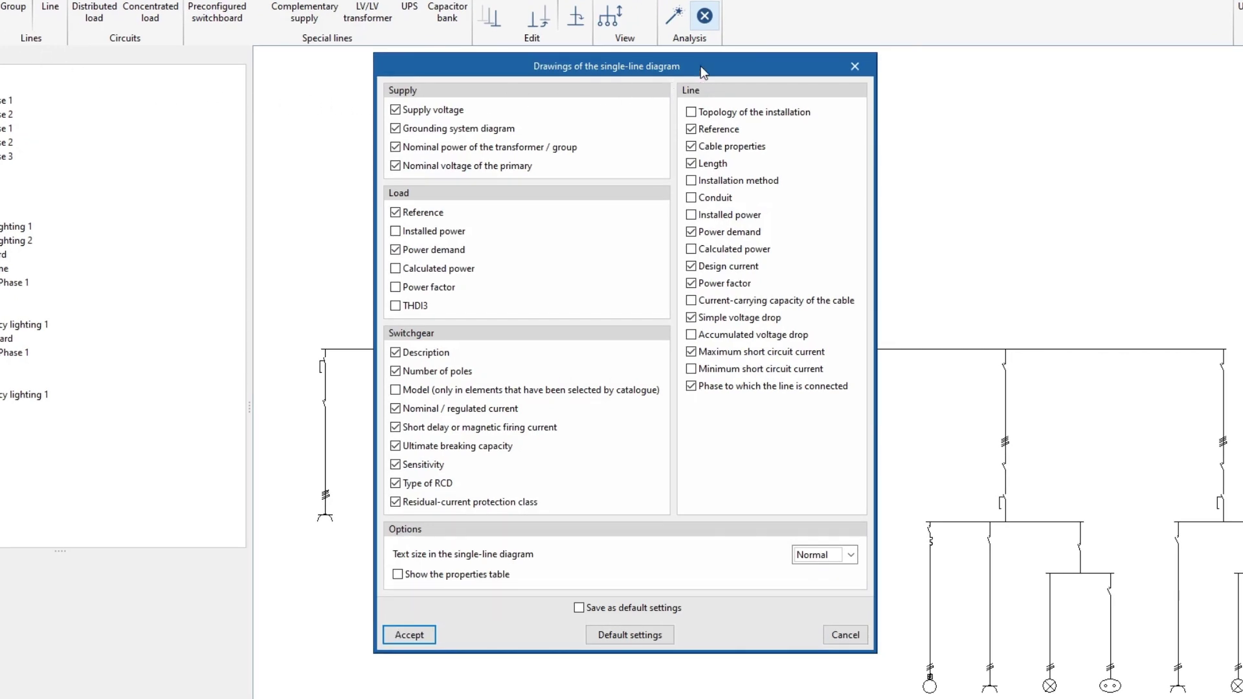
key("Return")
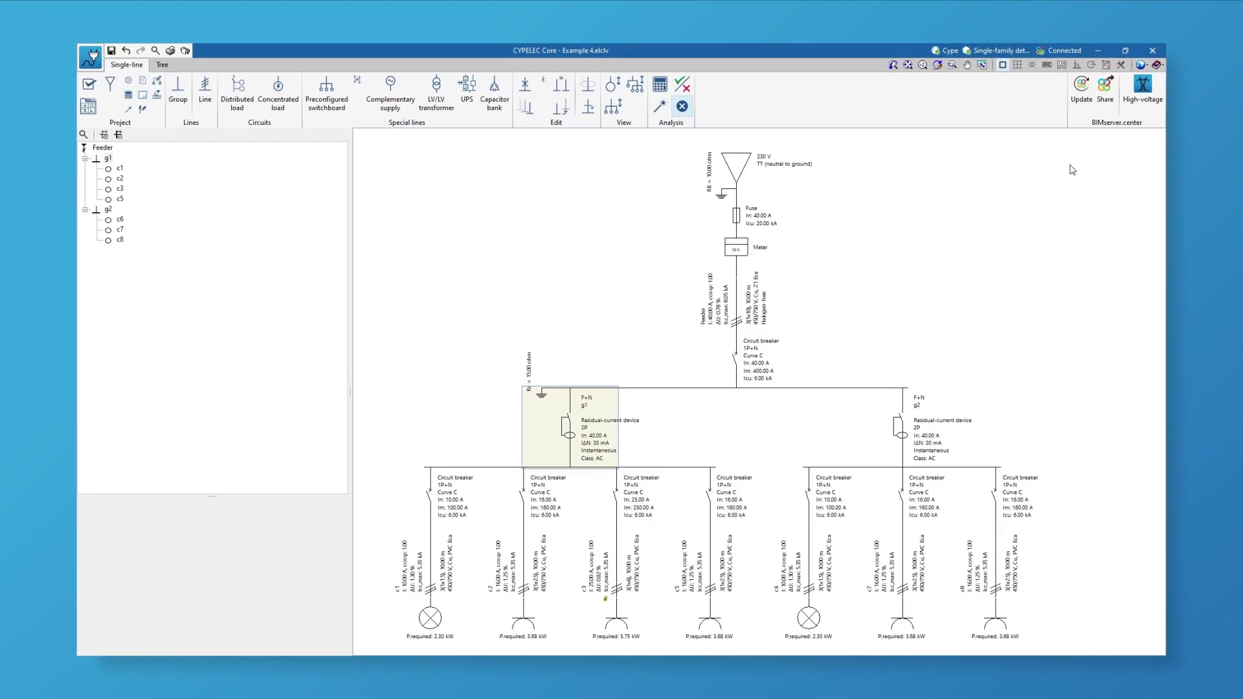
- Share the Low voltage electrical installation with its quantities and reports, and open its contribution in the BIMserver.center project
left_click(1105, 94)
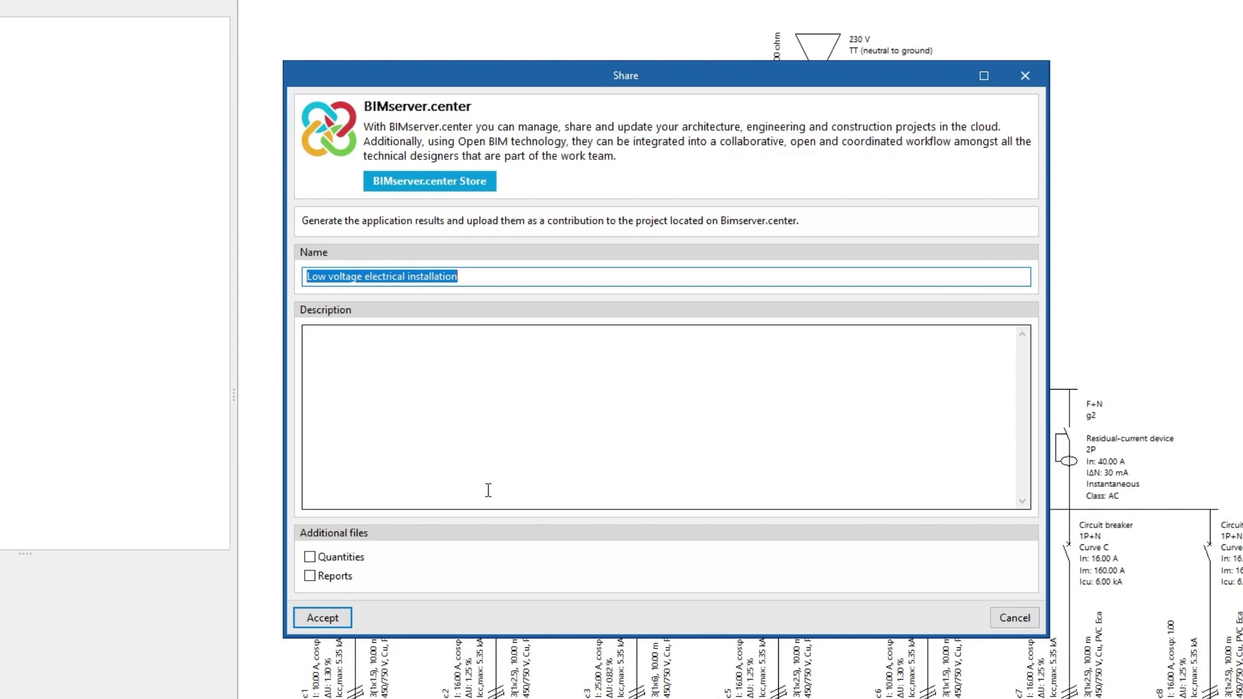
left_click(310, 557)
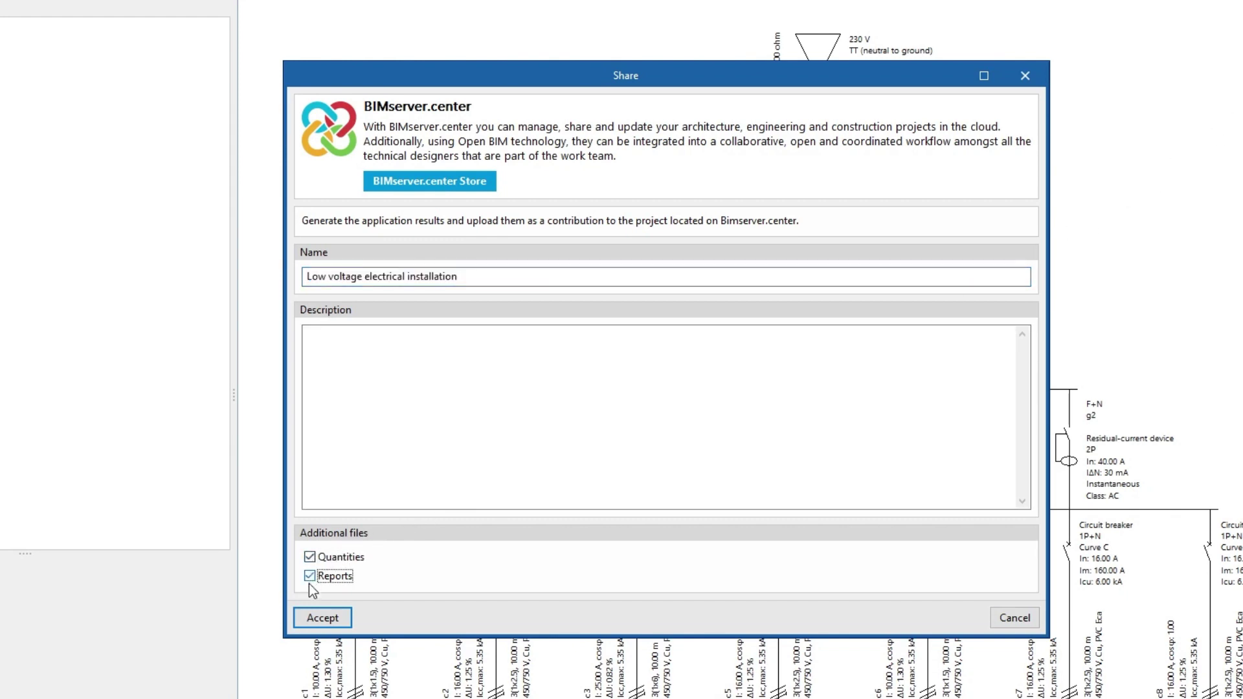
left_click(321, 618)
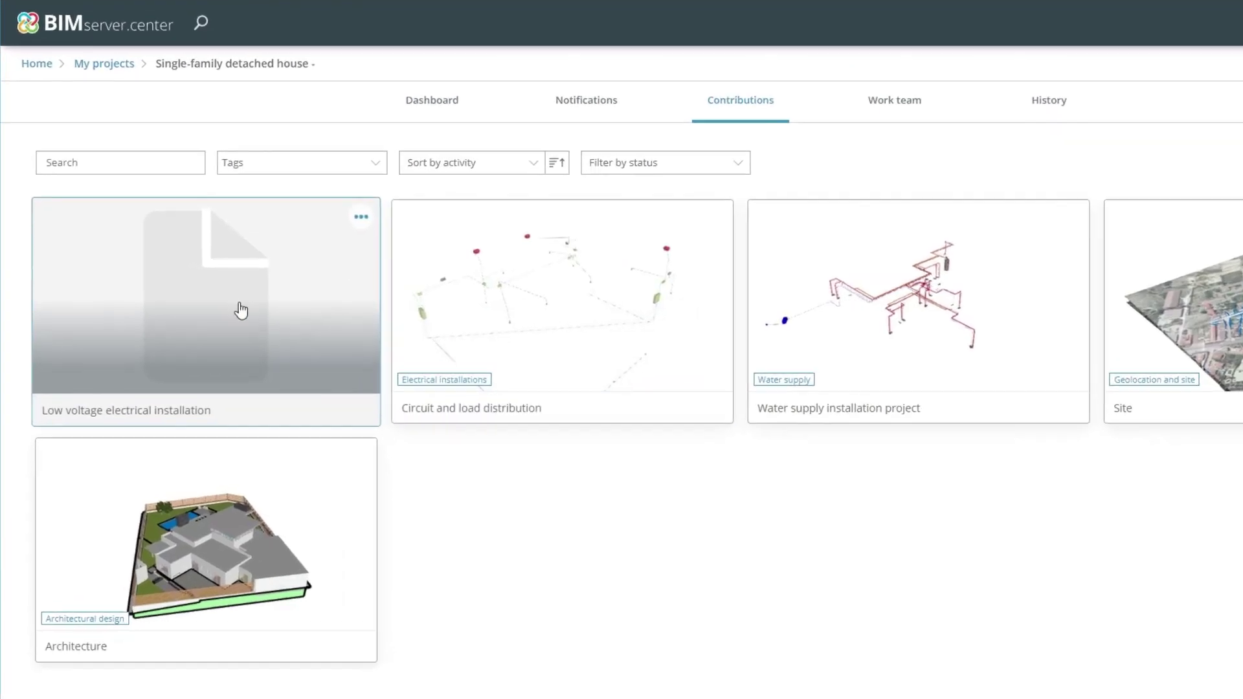
left_click(196, 303)
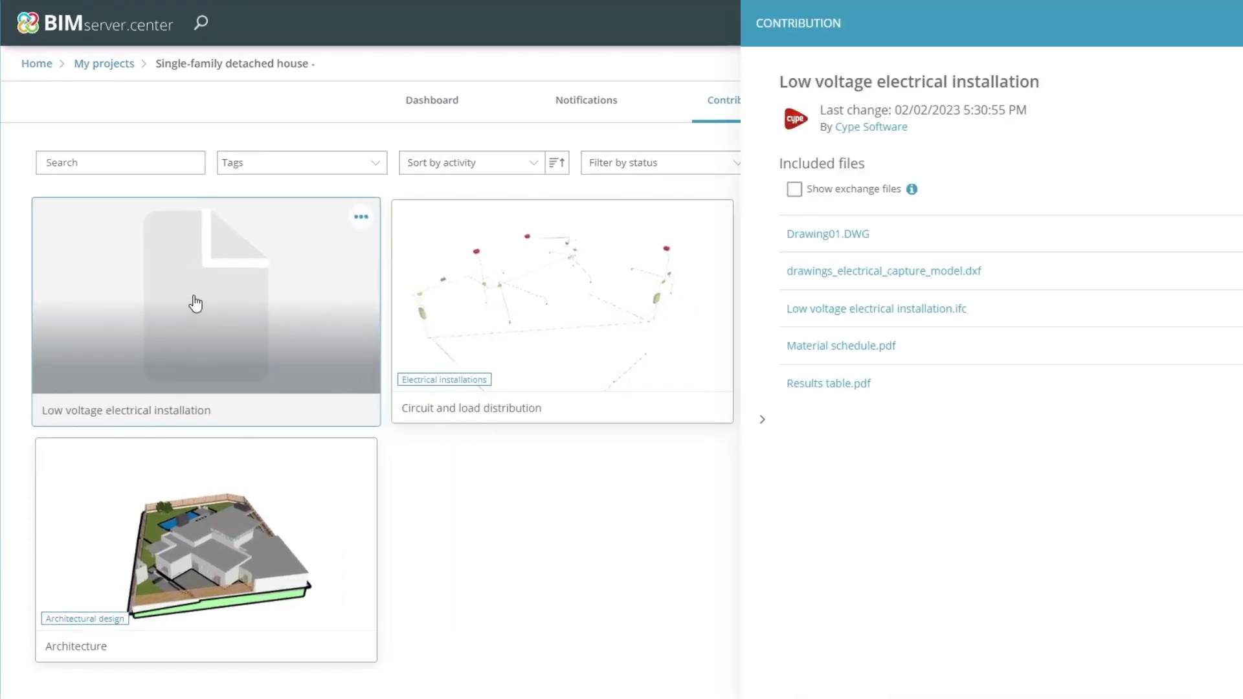